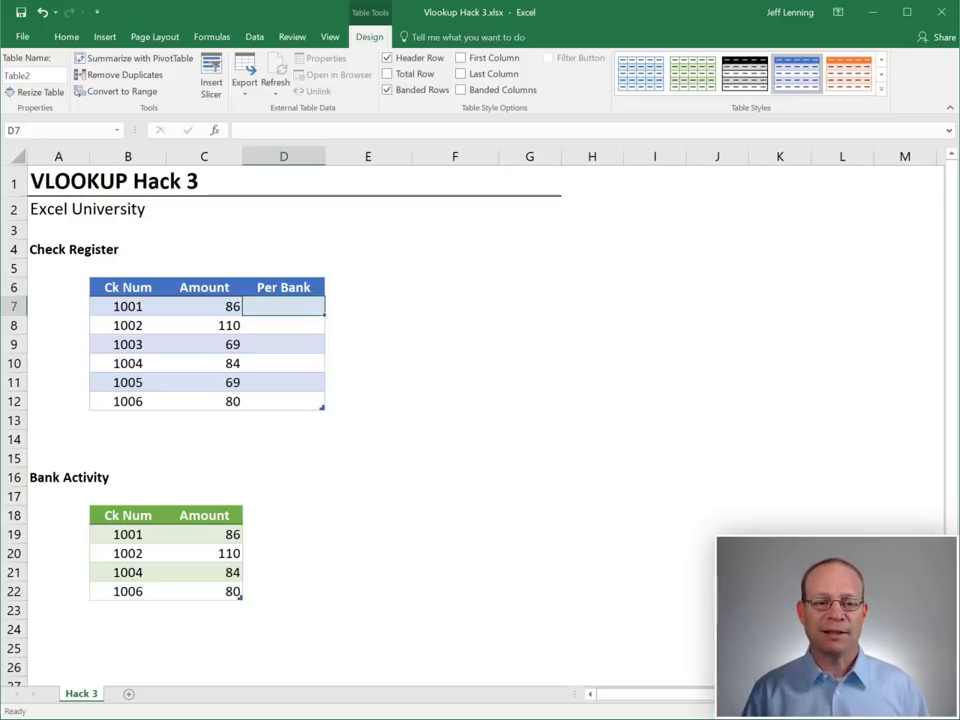
# Review the check numbers and amounts in the Check Register table and the matching entries in the Bank Activity table
pyautogui.moveTo(141, 306); pyautogui.dragTo(141, 388)
pyautogui.moveTo(135, 537); pyautogui.dragTo(135, 589)
pyautogui.click(128, 306)
pyautogui.click(291, 313)
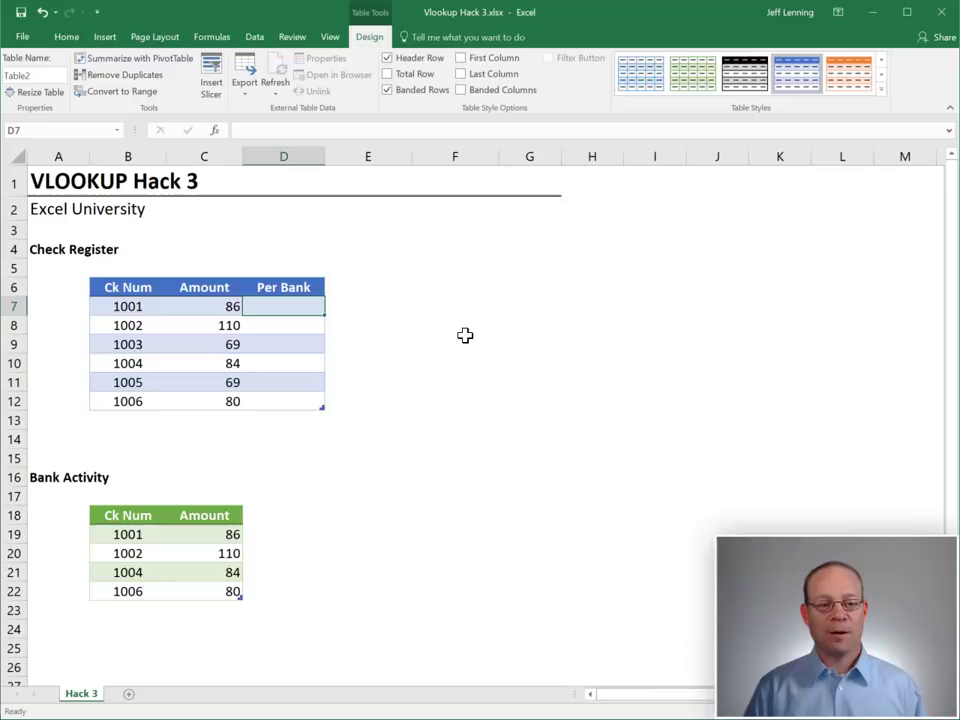
pyautogui.moveTo(133, 305); pyautogui.dragTo(232, 396)
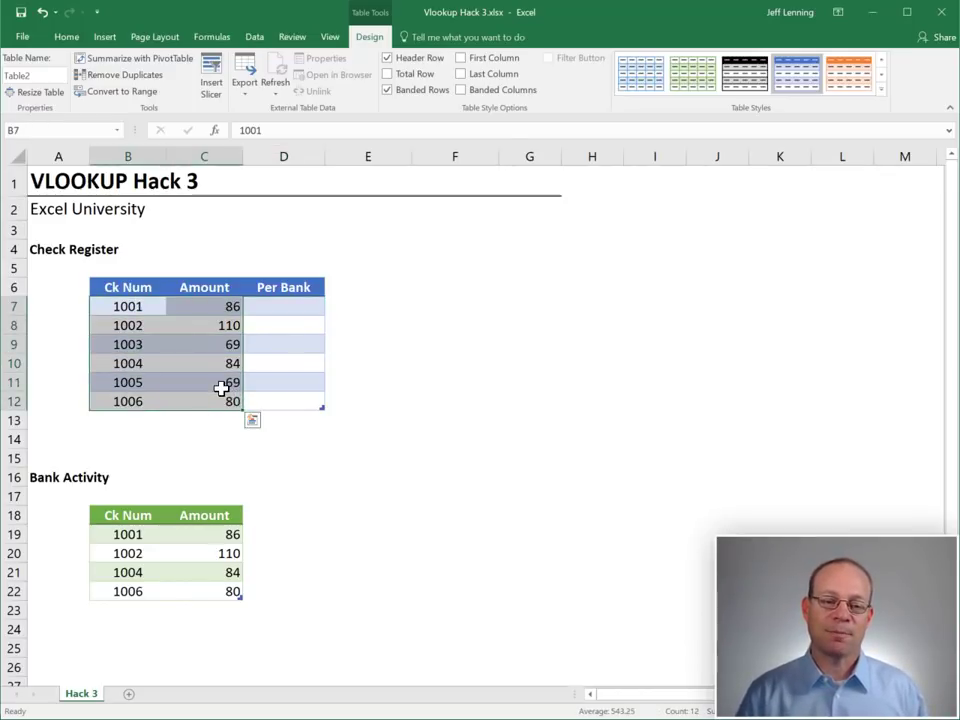
pyautogui.click(139, 308)
pyautogui.click(142, 326)
pyautogui.click(141, 344)
pyautogui.click(141, 364)
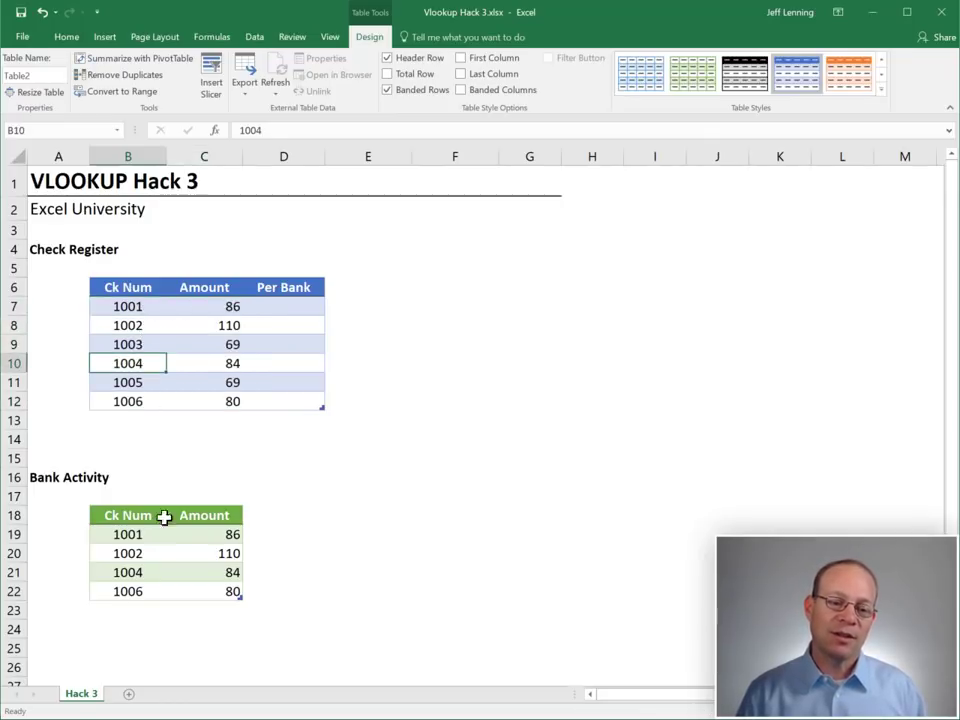
pyautogui.moveTo(124, 532); pyautogui.dragTo(225, 591)
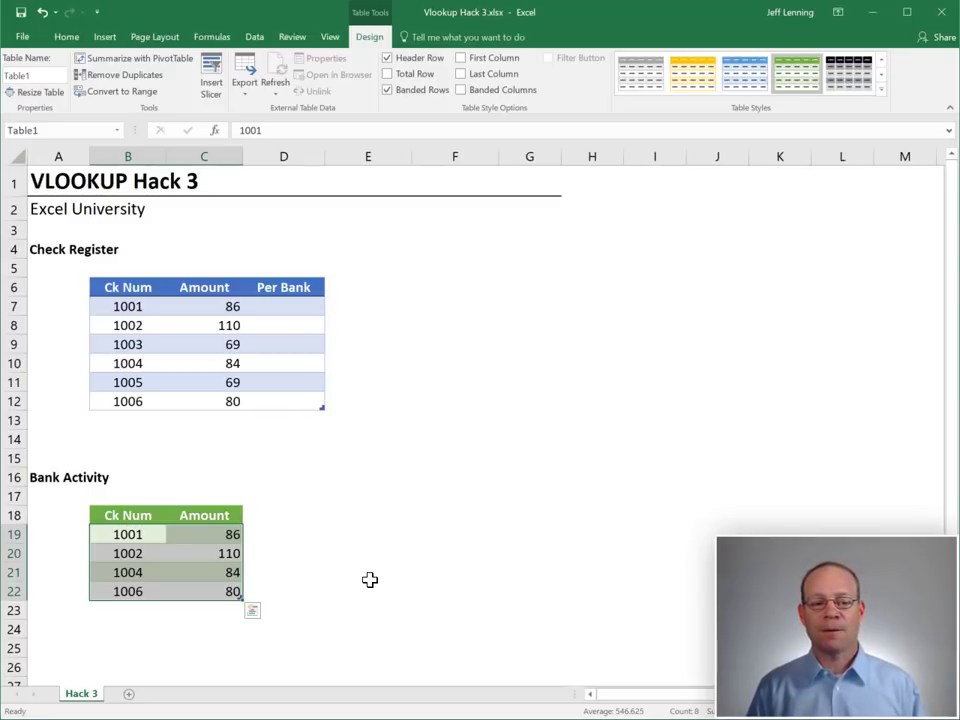
# Fill the Check Register's Per Bank column from cell D7 with the formula =VLOOKUP([@[Ck Num]],Table1,2)
pyautogui.click(284, 308)
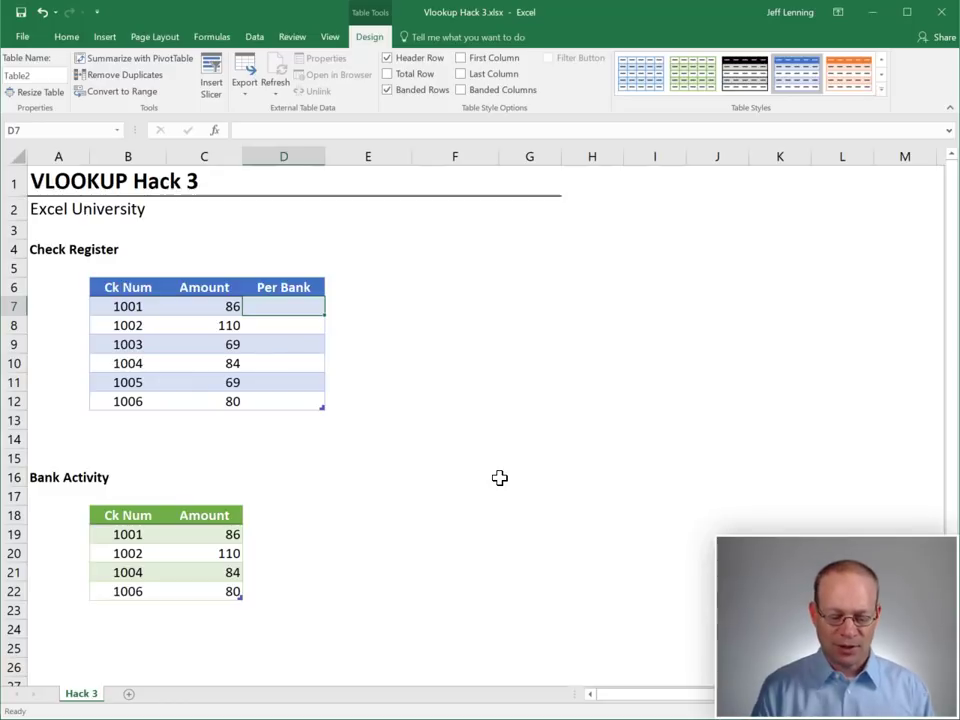
pyautogui.write('=VLOOKUP(')
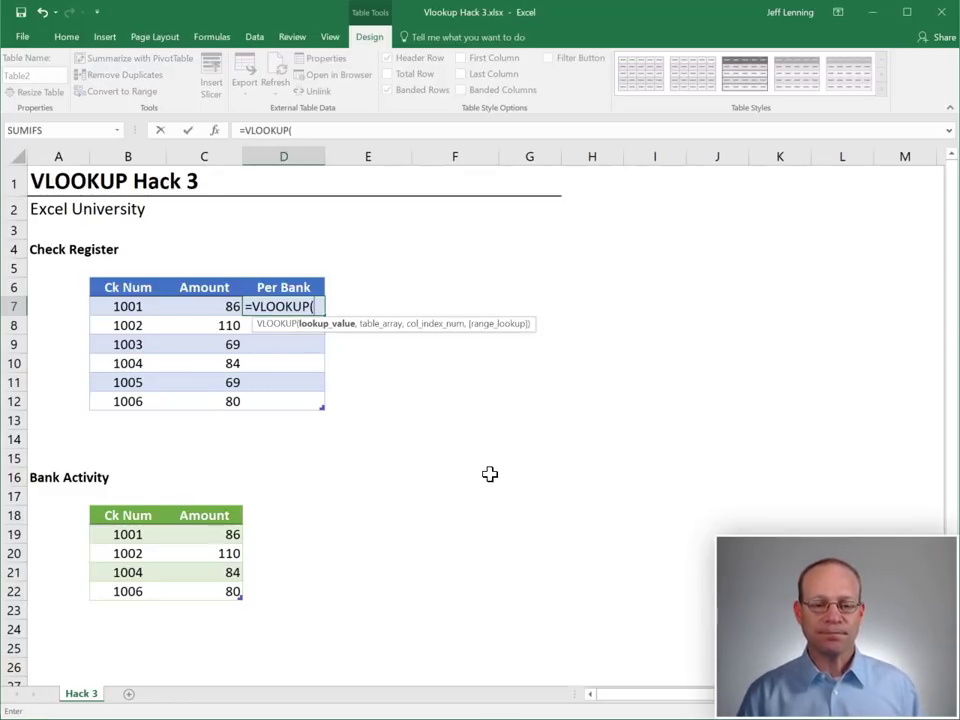
pyautogui.click(133, 307)
pyautogui.write(',')
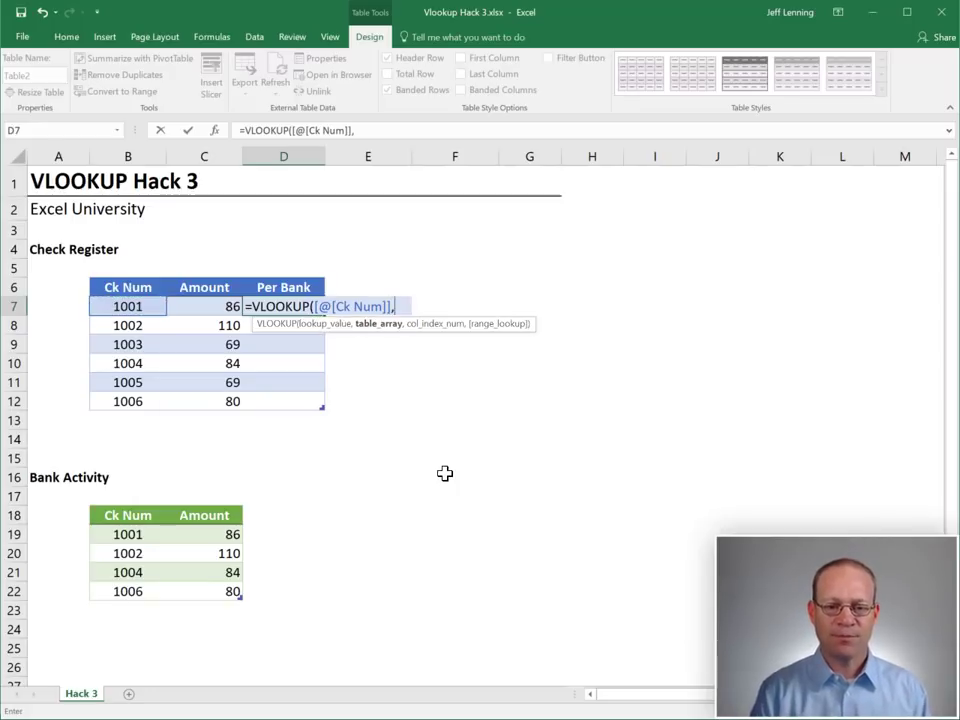
pyautogui.moveTo(133, 536); pyautogui.dragTo(199, 591)
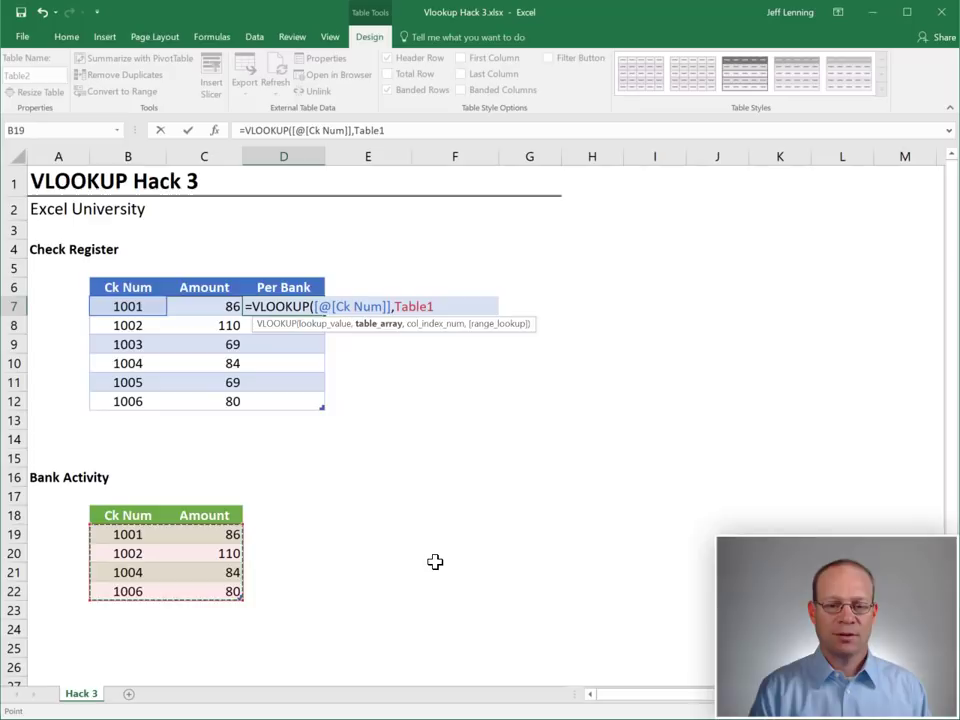
pyautogui.write(',')
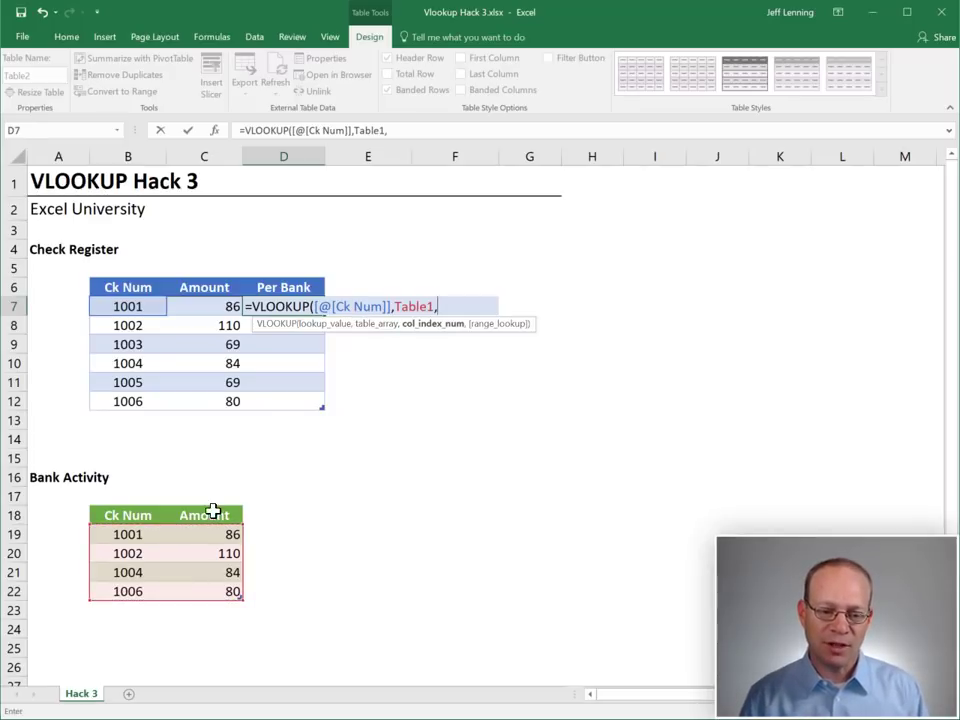
pyautogui.write('2')
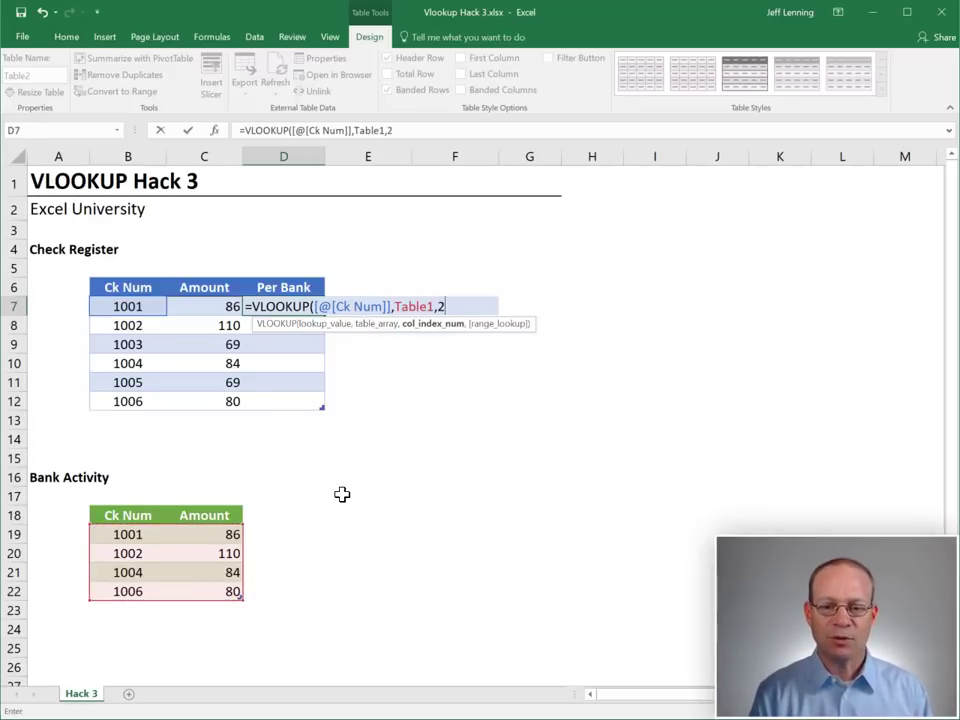
pyautogui.write(')')
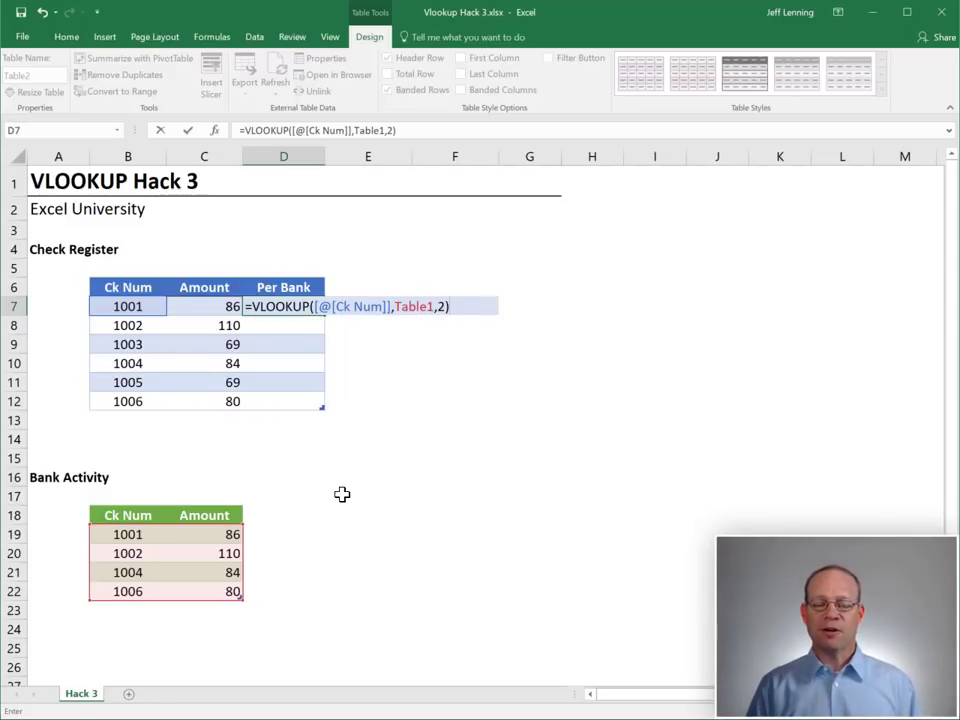
pyautogui.press('Return')
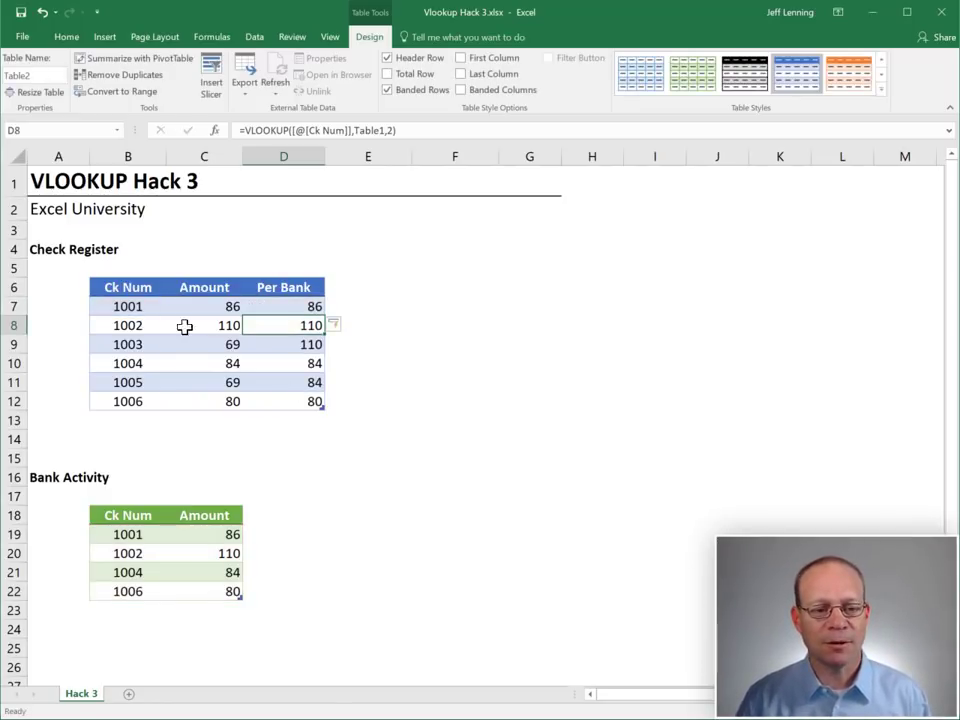
# Compare the Per Bank amounts for the first three checks in the register with their entries in Bank Activity
pyautogui.click(133, 306)
pyautogui.click(283, 306)
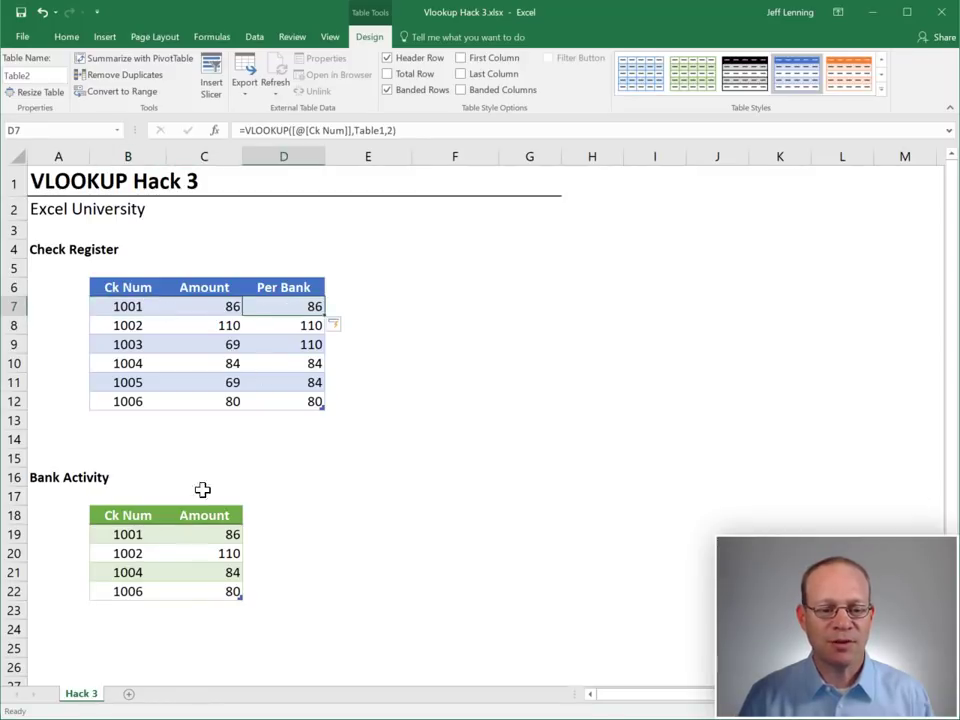
pyautogui.click(133, 528)
pyautogui.press('Right')
pyautogui.click(150, 326)
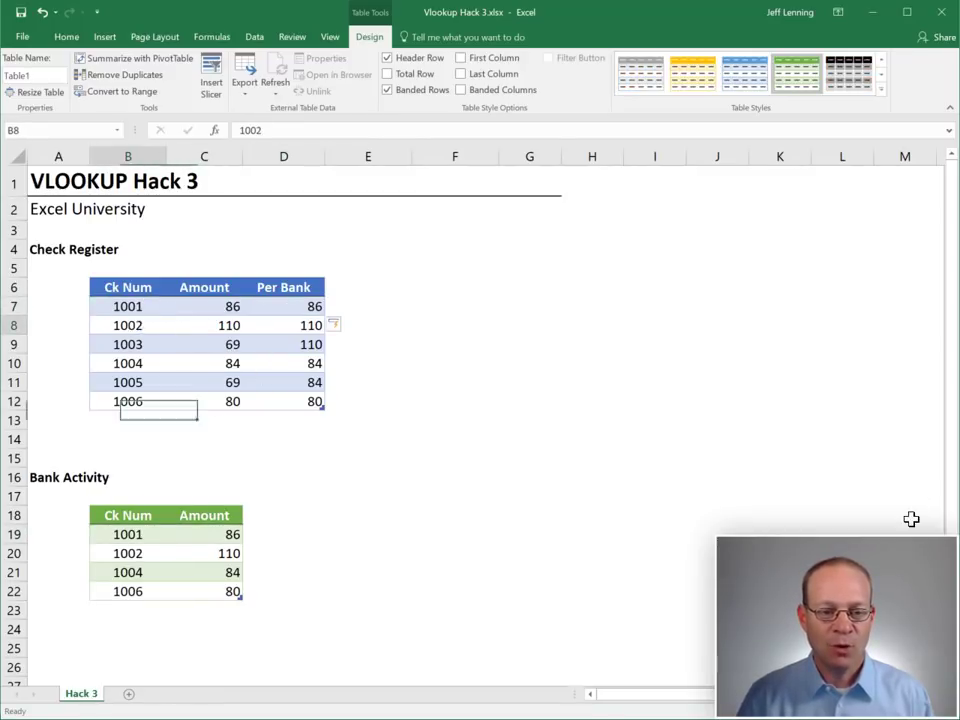
pyautogui.click(288, 326)
pyautogui.click(160, 553)
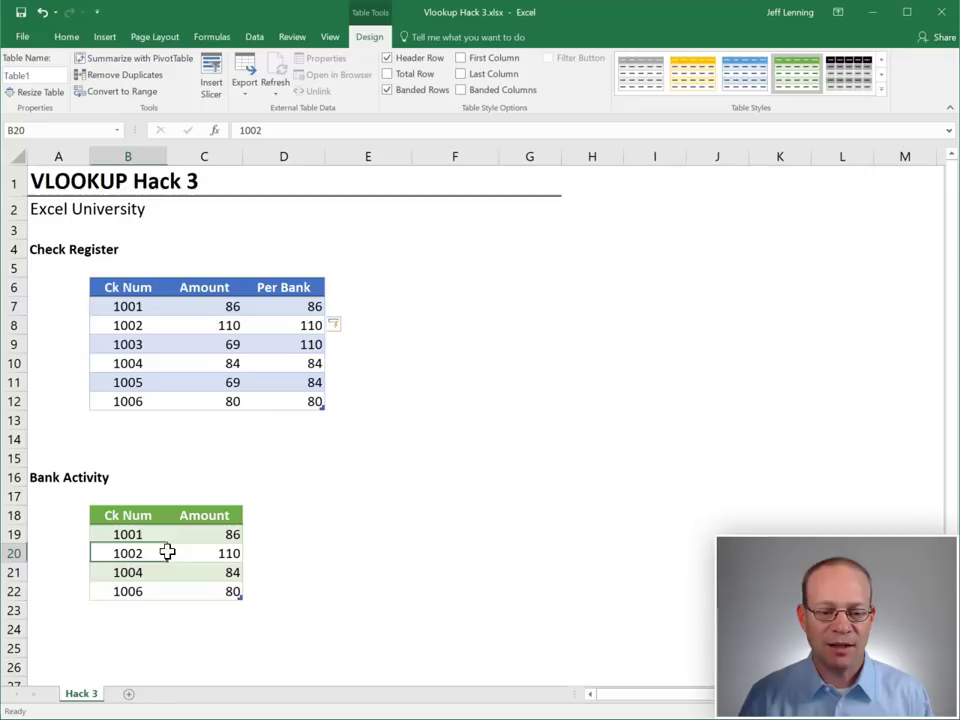
pyautogui.press('Right')
pyautogui.click(128, 344)
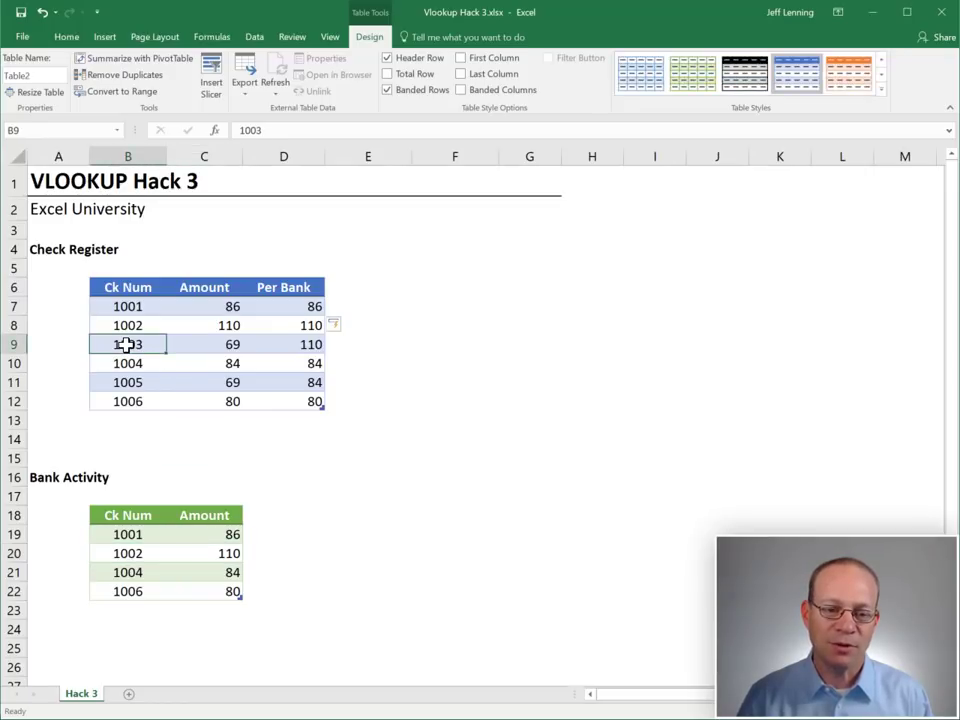
pyautogui.click(300, 345)
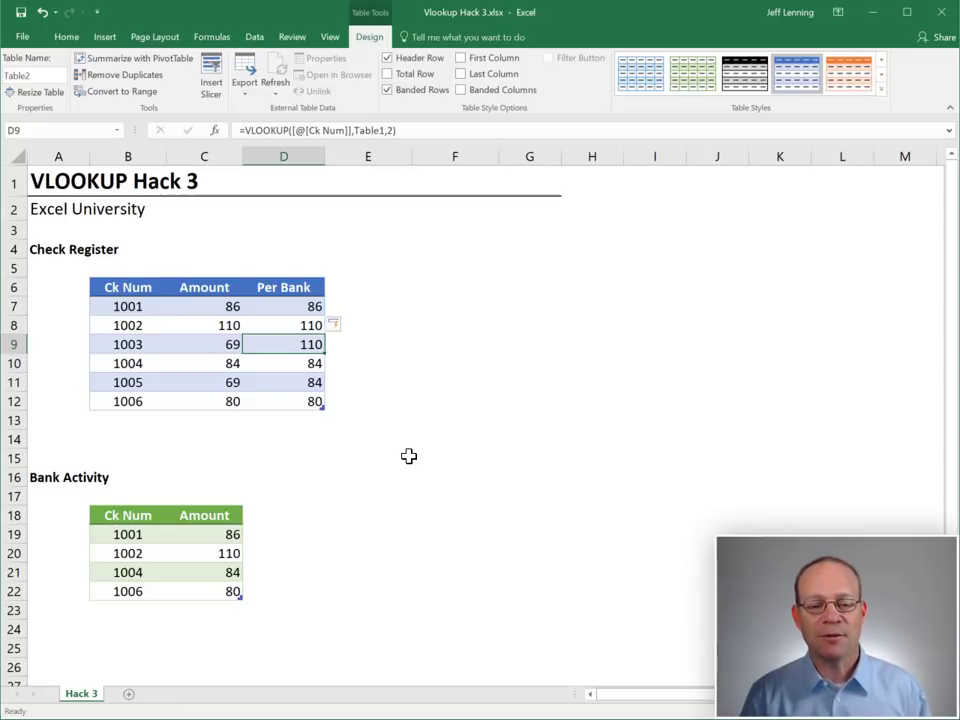
# Examine the Per Bank formula in D9 and the Bank Activity rows on either side of the missing check 1003
pyautogui.press('F2')
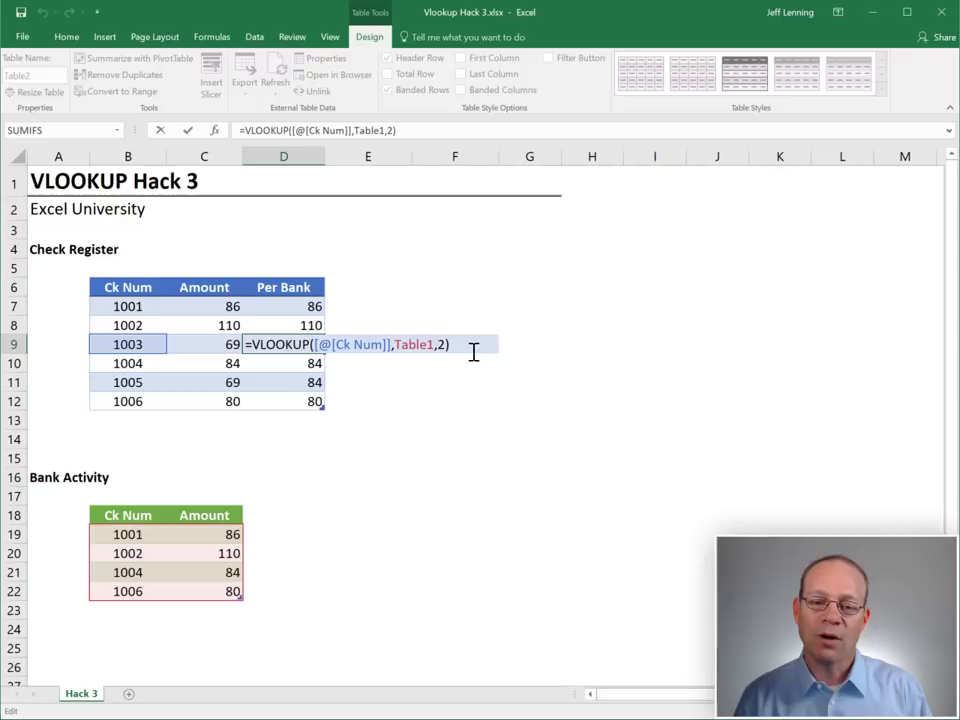
pyautogui.press('Escape')
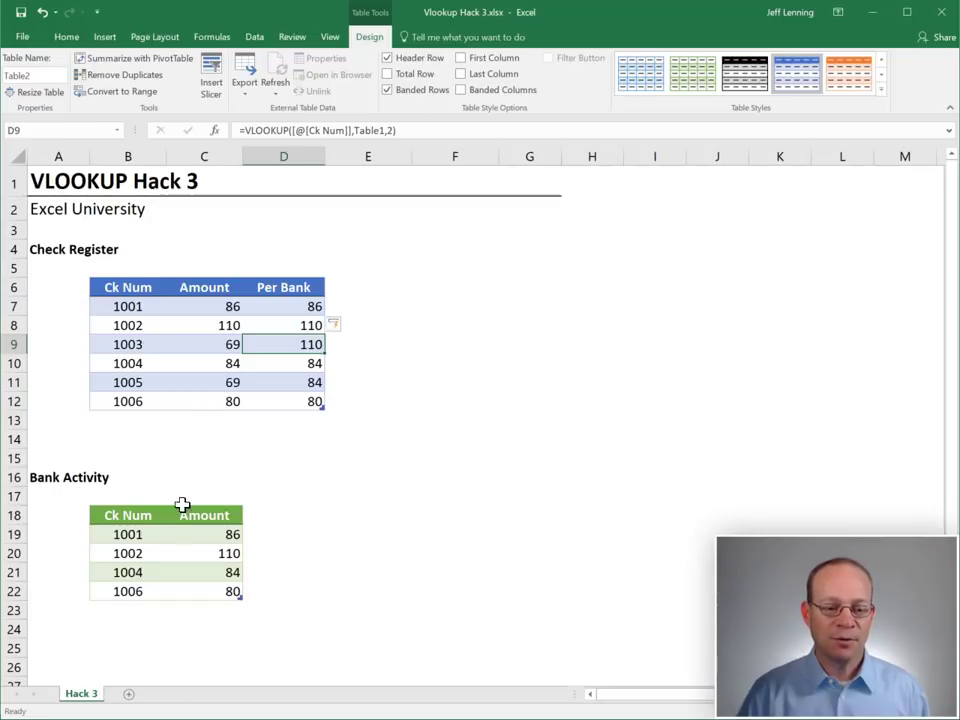
pyautogui.click(133, 553)
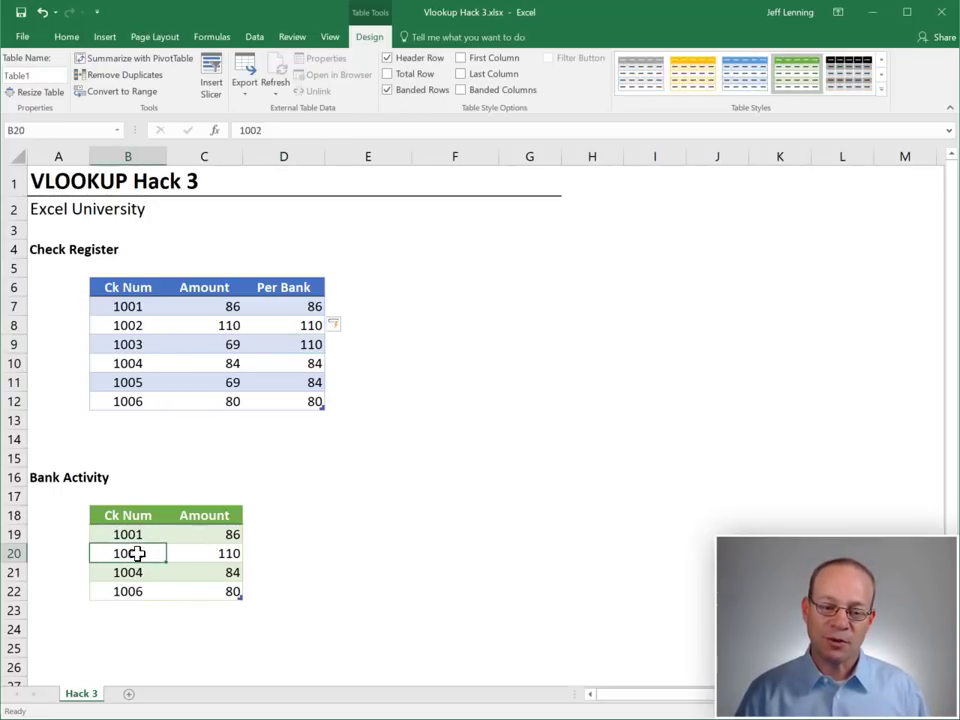
pyautogui.click(137, 573)
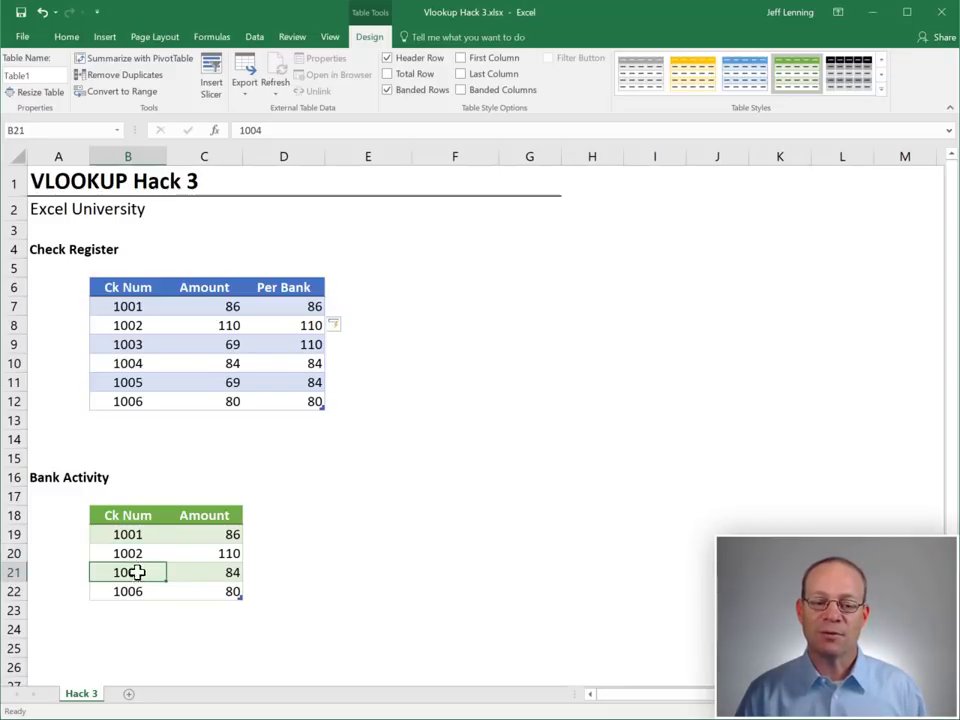
pyautogui.click(205, 553)
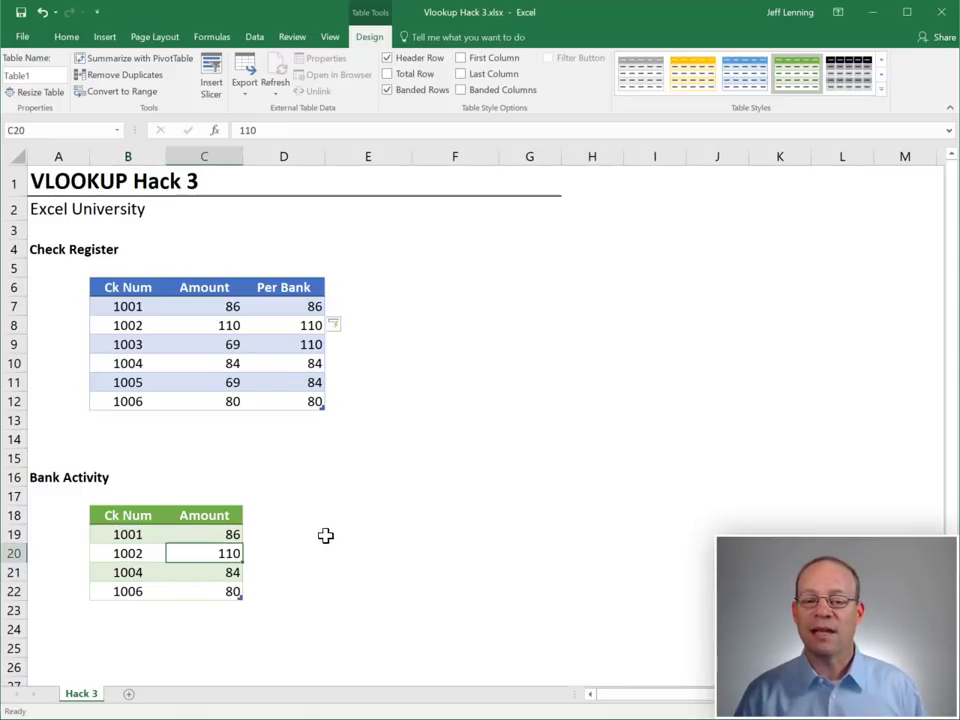
# Add FALSE as the range_lookup argument of the Per Bank formula in D7, giving =VLOOKUP([@[Ck Num]],Table1,2,FALSE)
pyautogui.click(282, 345)
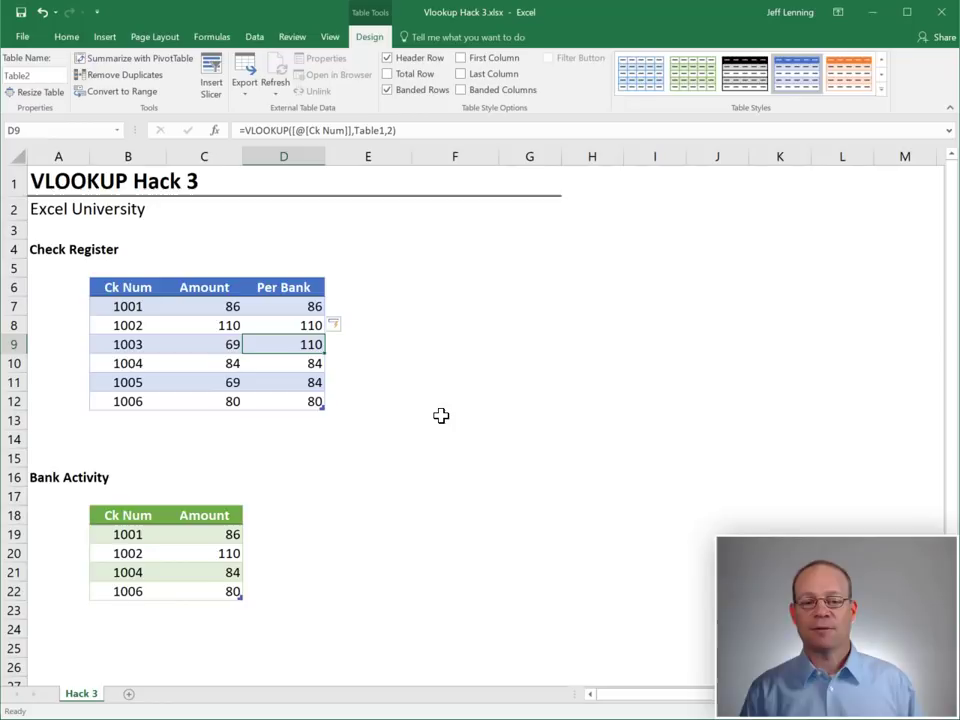
pyautogui.press('Up')
pyautogui.press('Up')
pyautogui.press('F2')
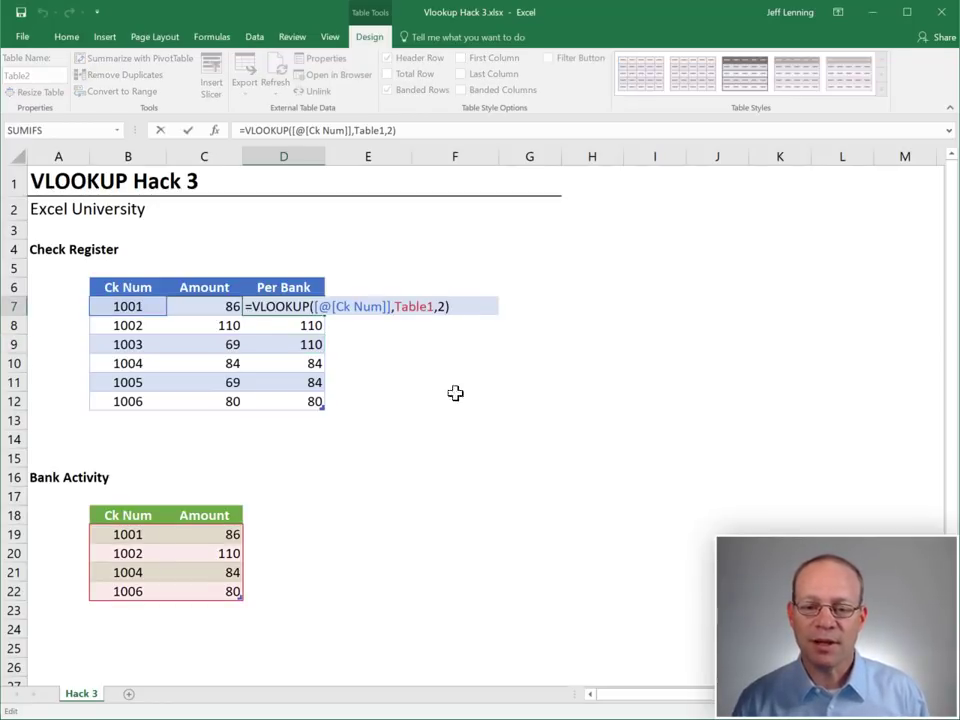
pyautogui.press('BackSpace')
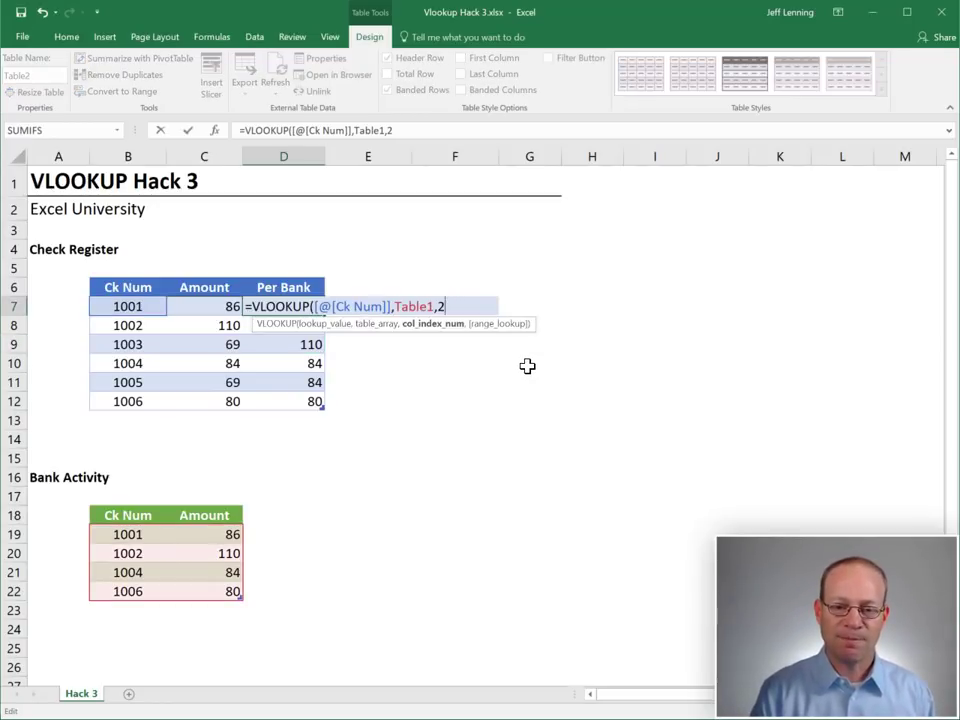
pyautogui.write(',false')
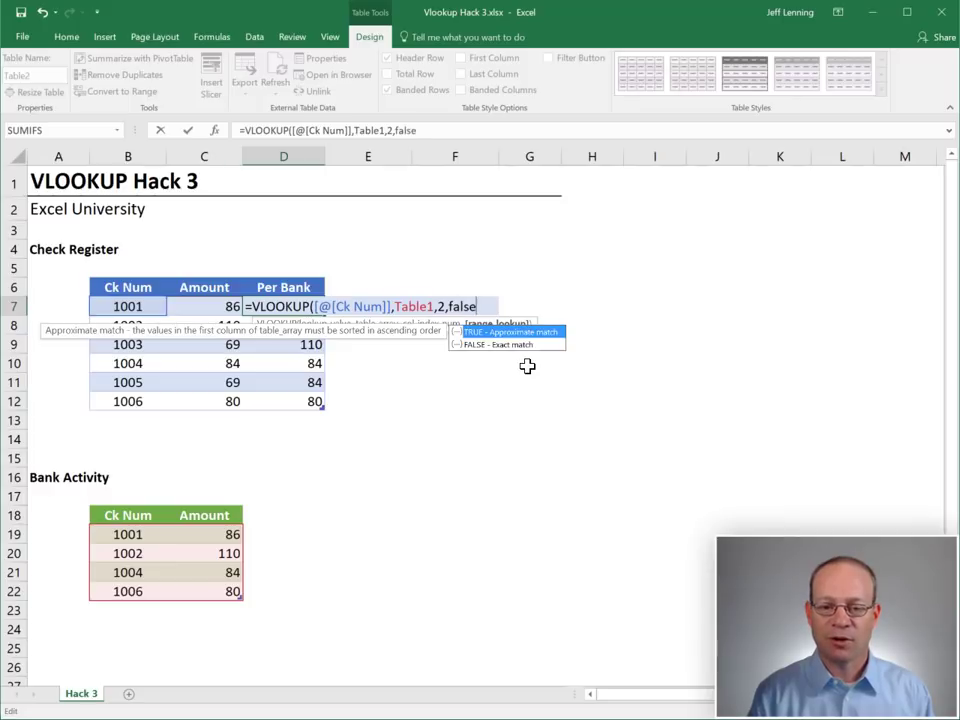
pyautogui.write(')')
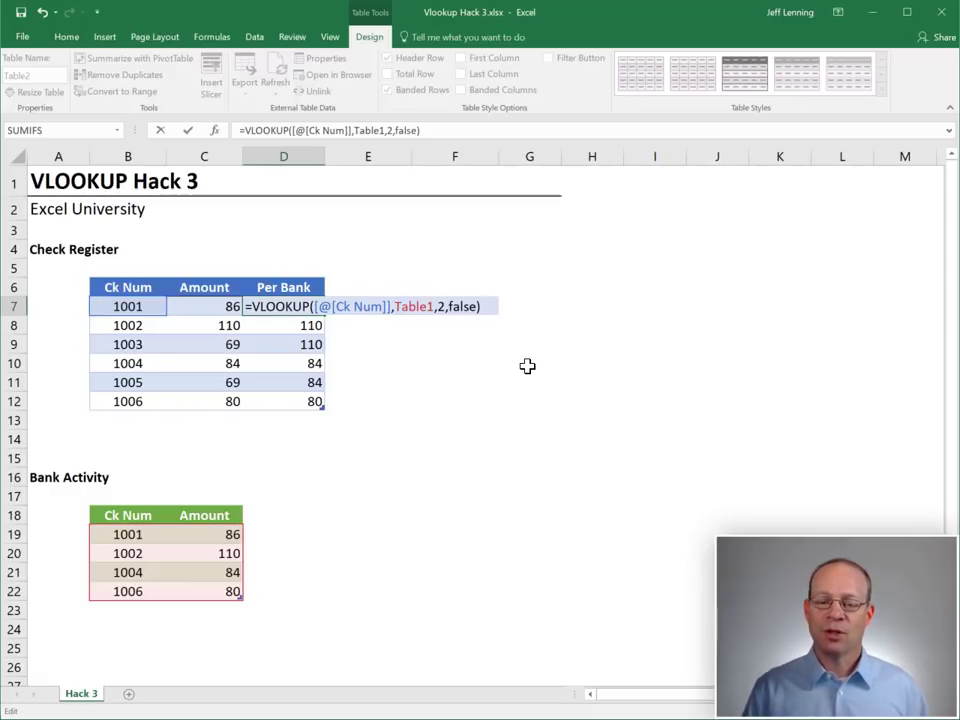
pyautogui.press('Return')
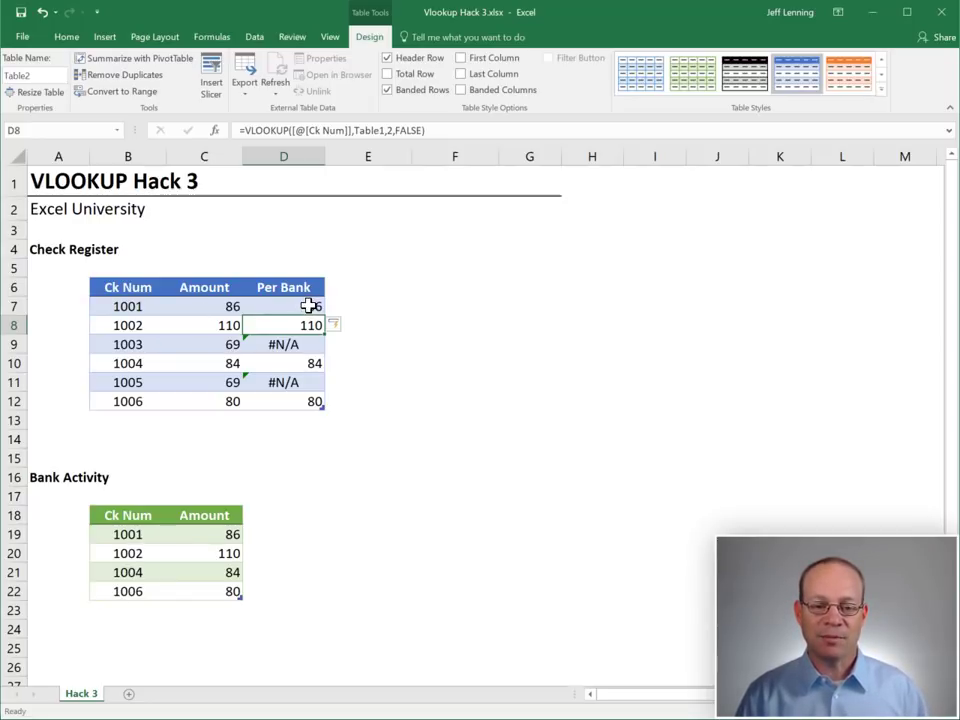
# Check the exact-match Per Bank results for the first three checks, especially check 1003 in row 9
pyautogui.moveTo(309, 306); pyautogui.dragTo(311, 321)
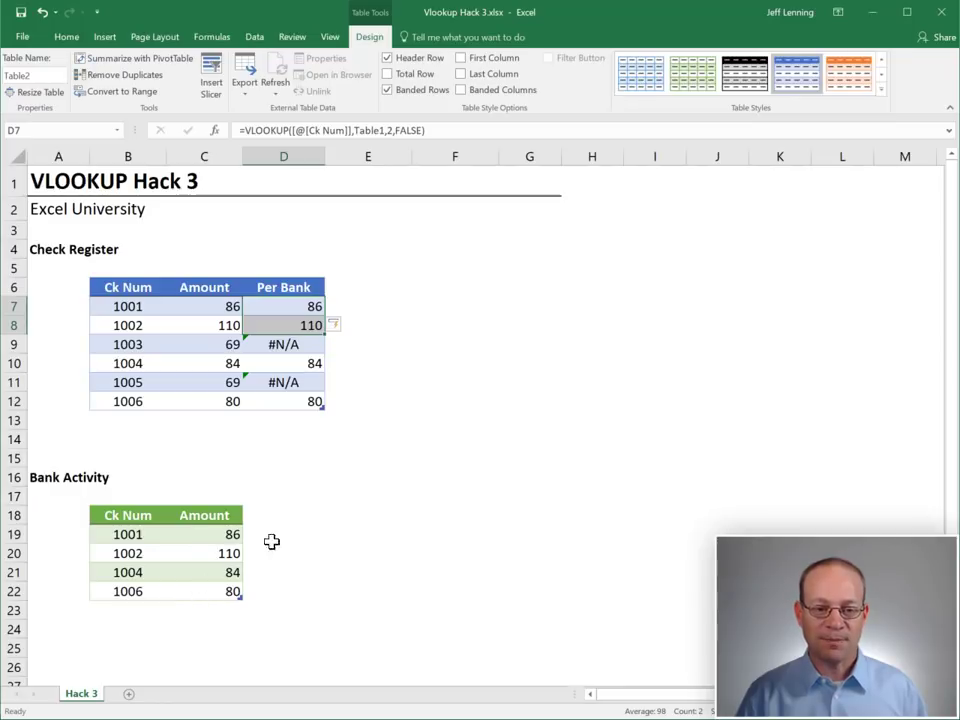
pyautogui.click(130, 346)
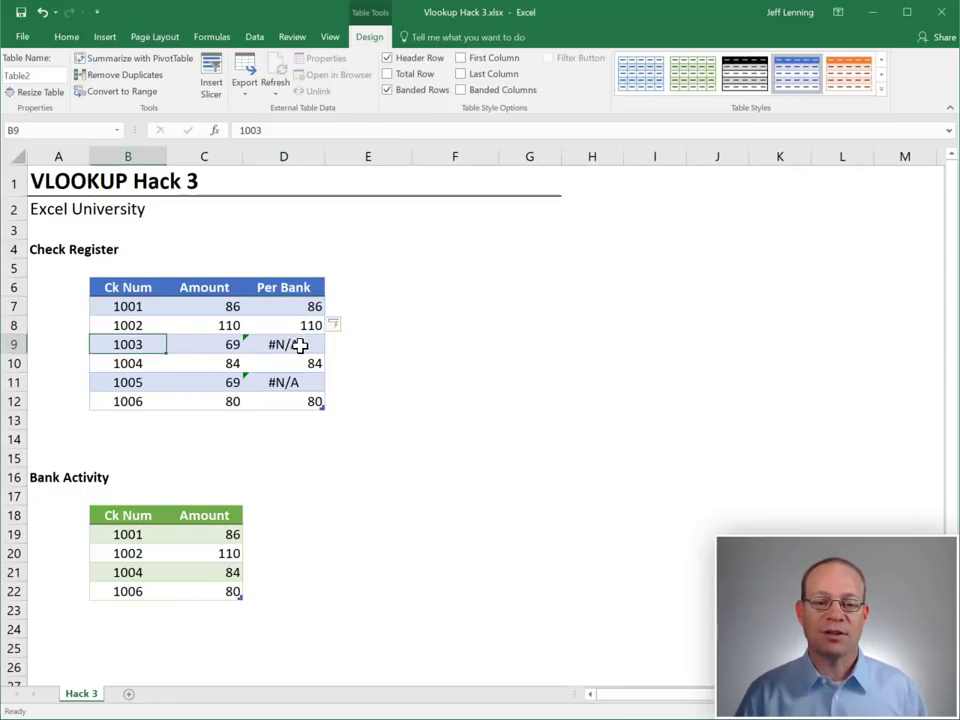
pyautogui.click(300, 344)
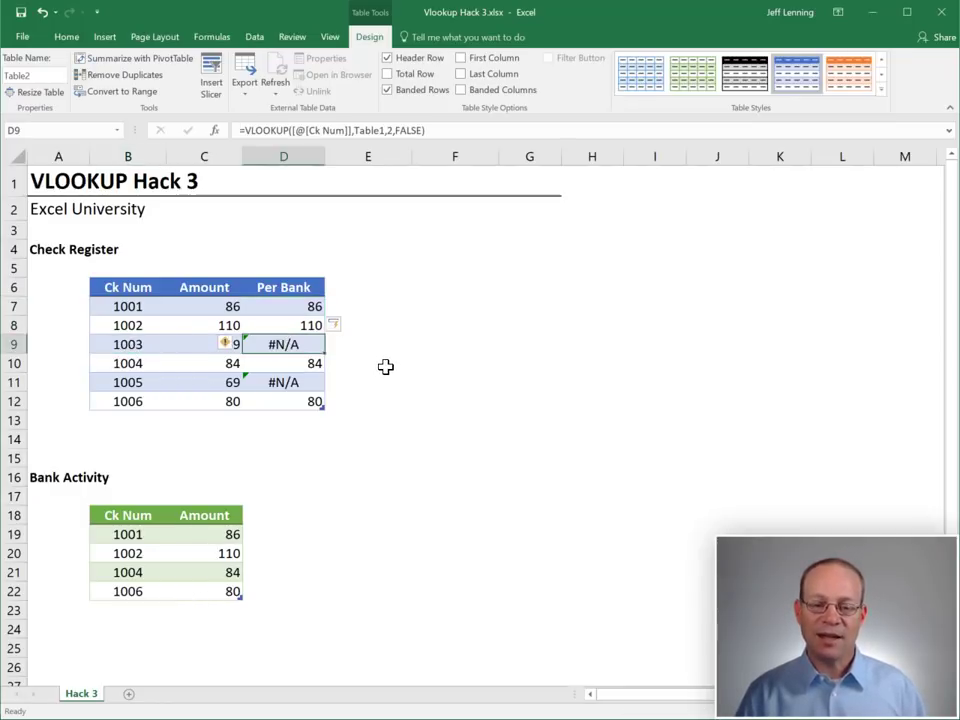
pyautogui.click(123, 347)
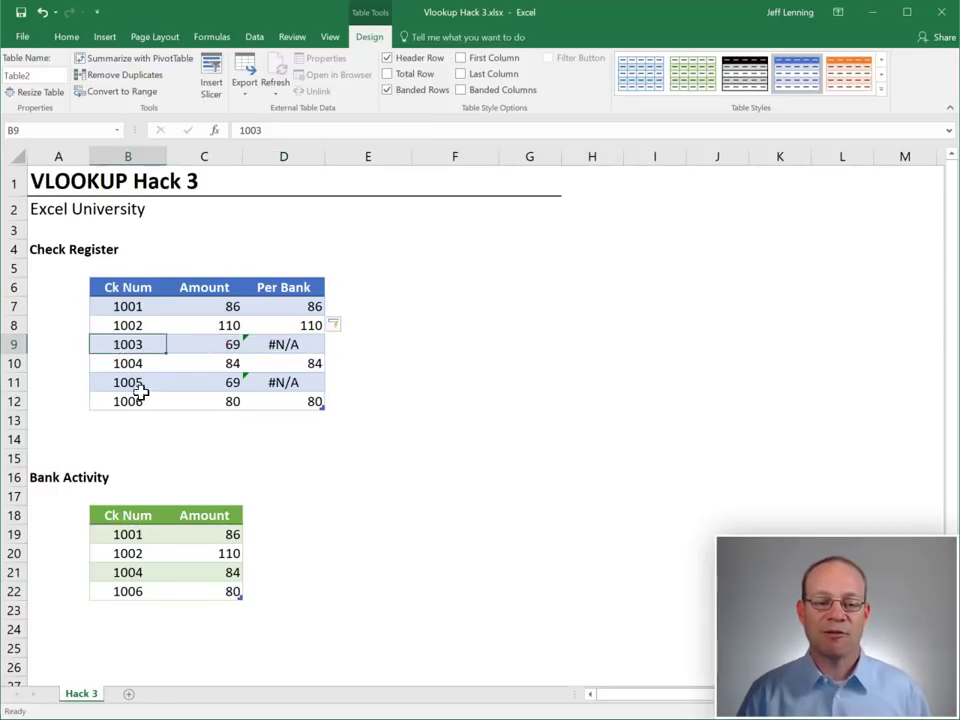
pyautogui.click(287, 345)
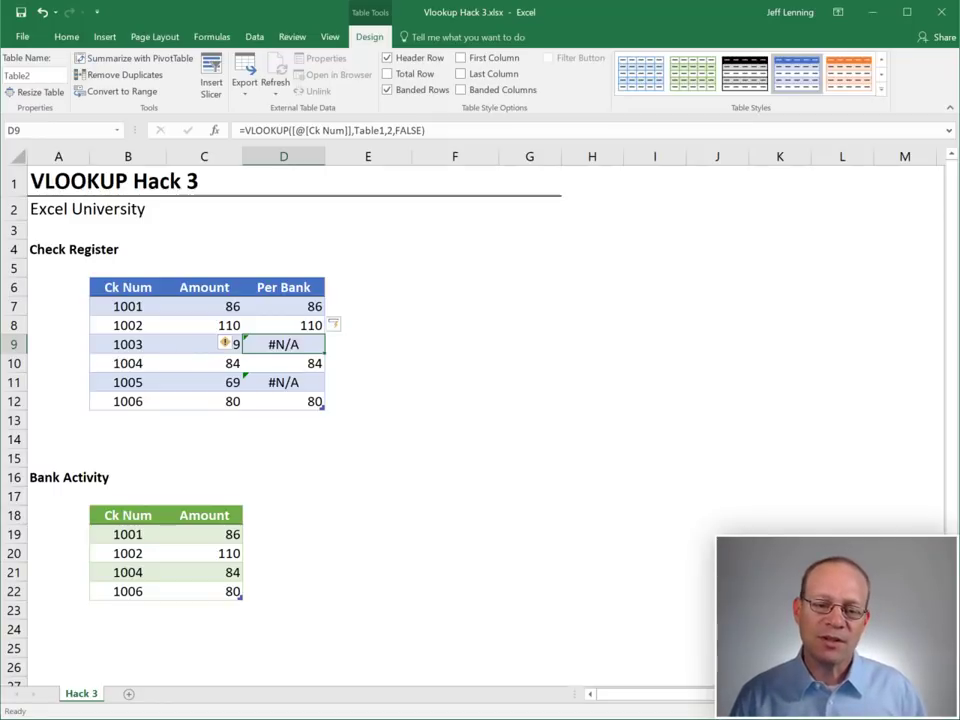
# Add a total row to the Check Register table
pyautogui.click(305, 385)
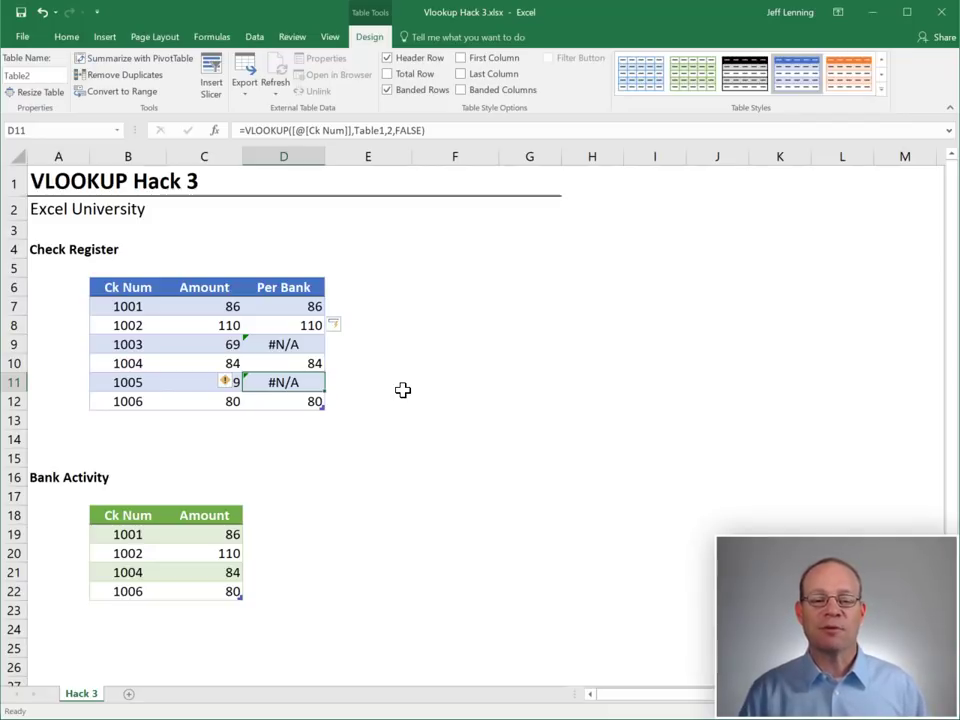
pyautogui.click(388, 74)
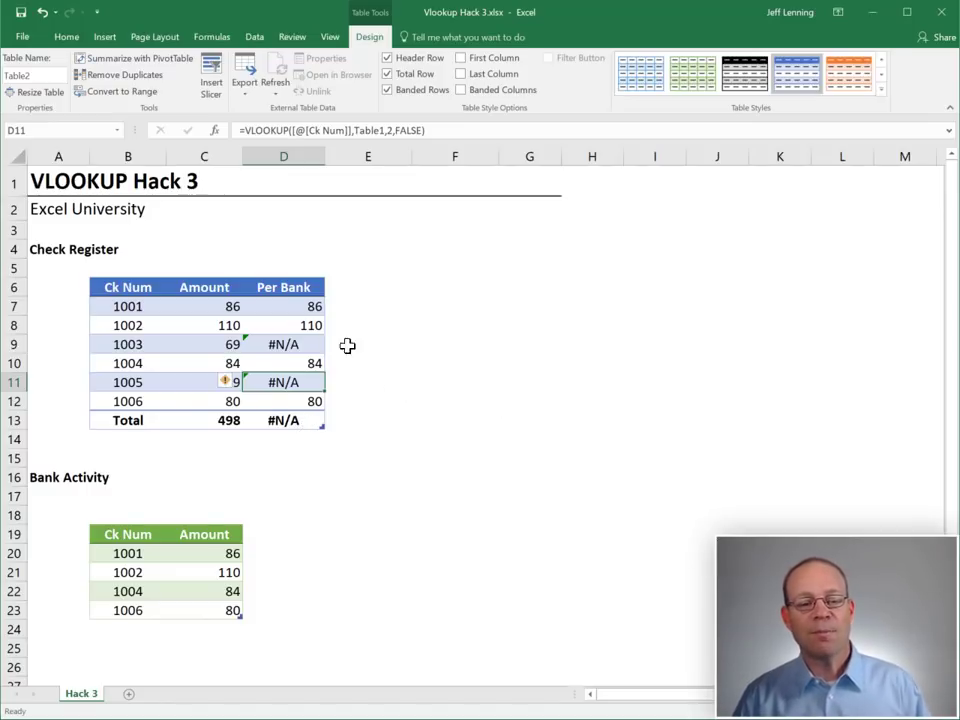
# Wrap the Per Bank formula in D7 in IFERROR with 0 as the error value, giving =IFERROR(VLOOKUP([@[Ck Num]],Table1,2,FALSE),0)
pyautogui.press('Up')
pyautogui.press('Up')
pyautogui.press('Up')
pyautogui.press('Up')
pyautogui.press('F2')
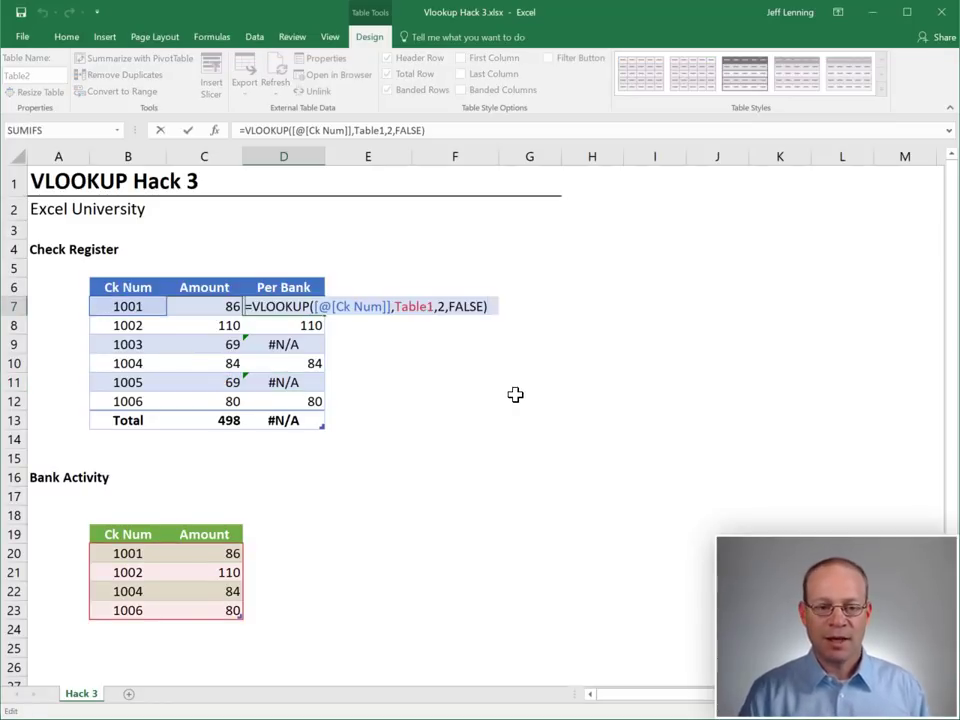
pyautogui.write('iferr')
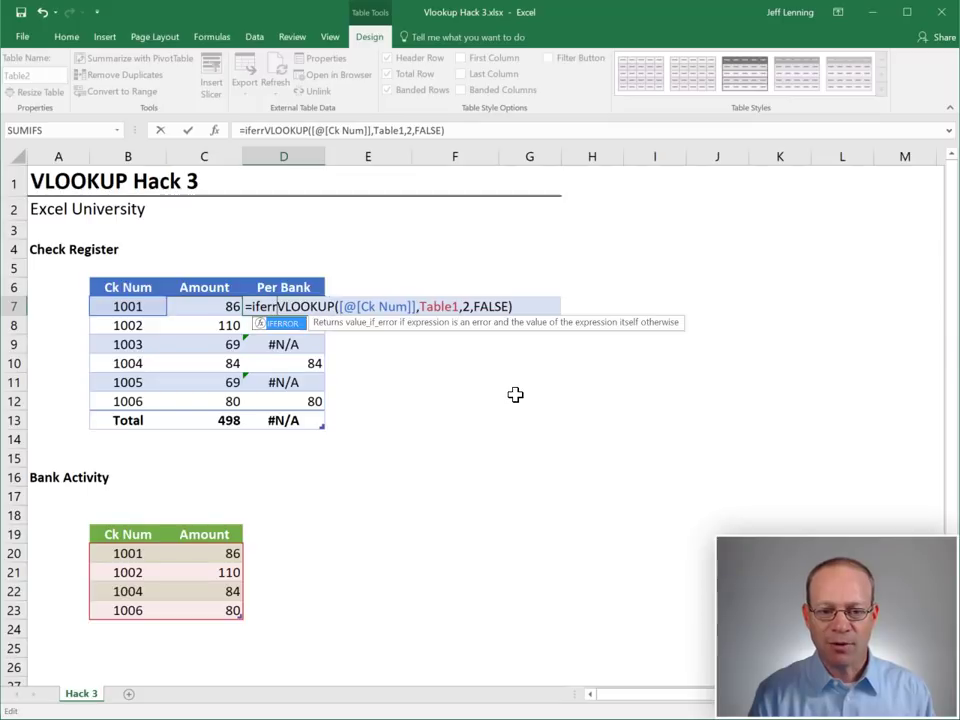
pyautogui.write('or')
pyautogui.press('Tab')
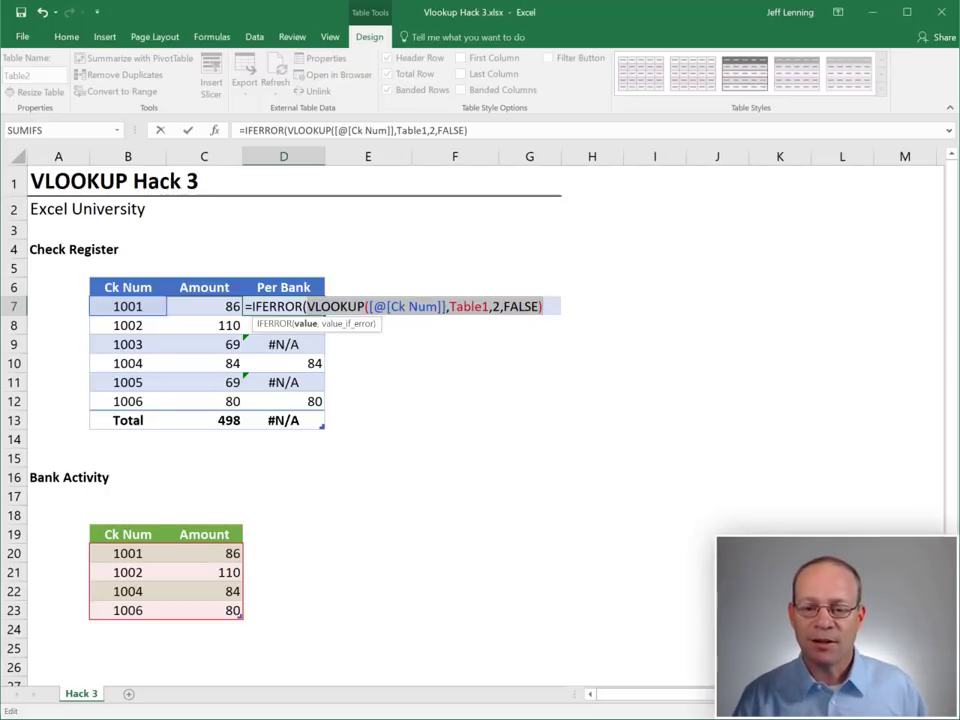
pyautogui.write(',')
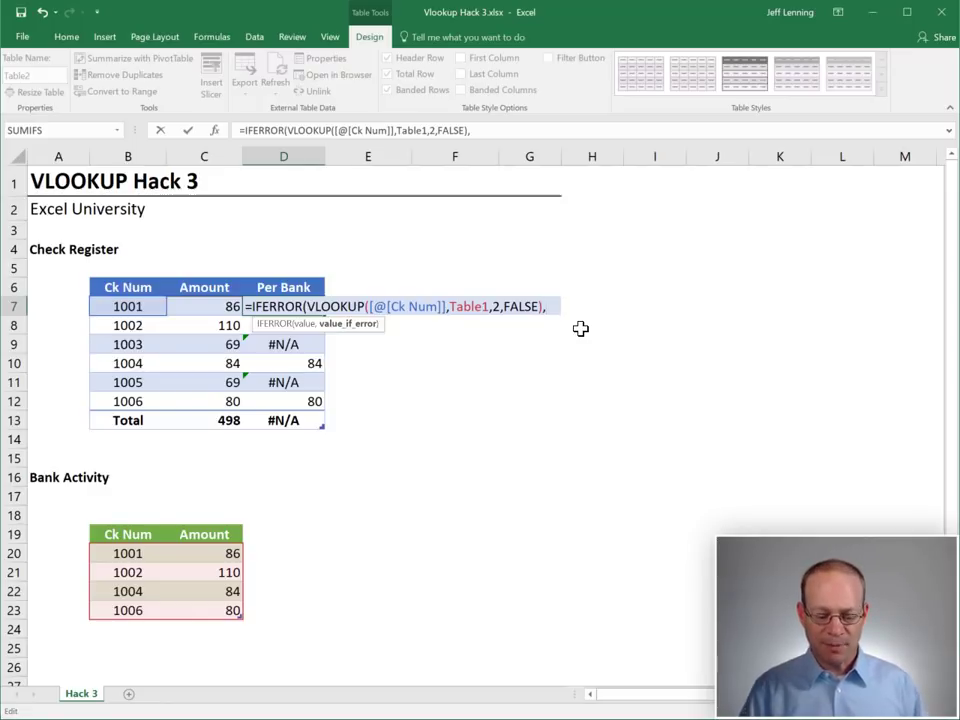
pyautogui.write('0)')
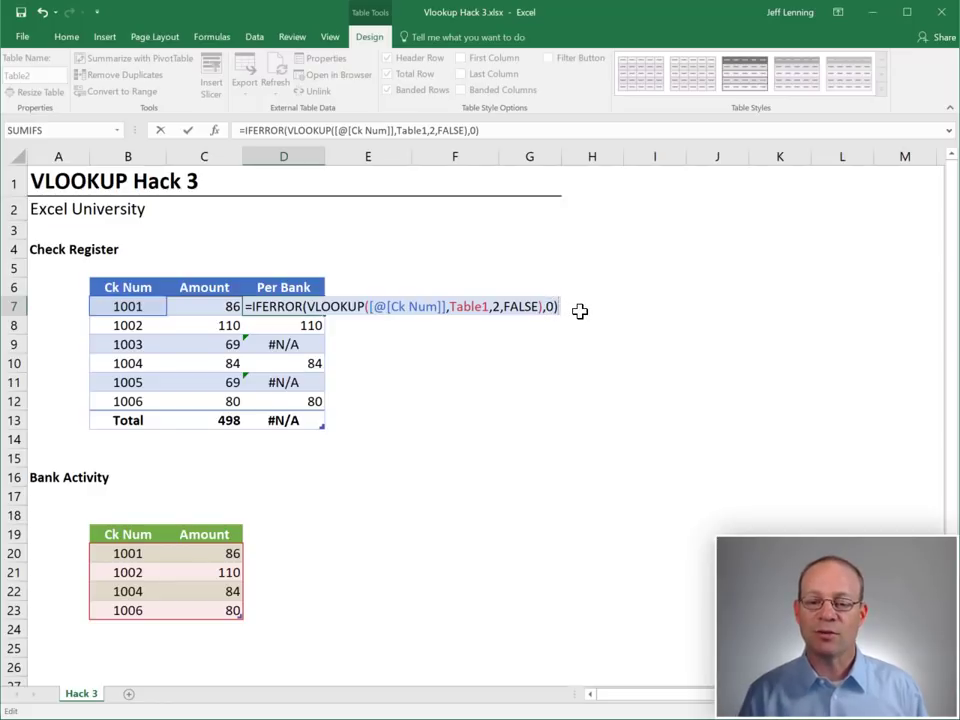
pyautogui.press('Return')
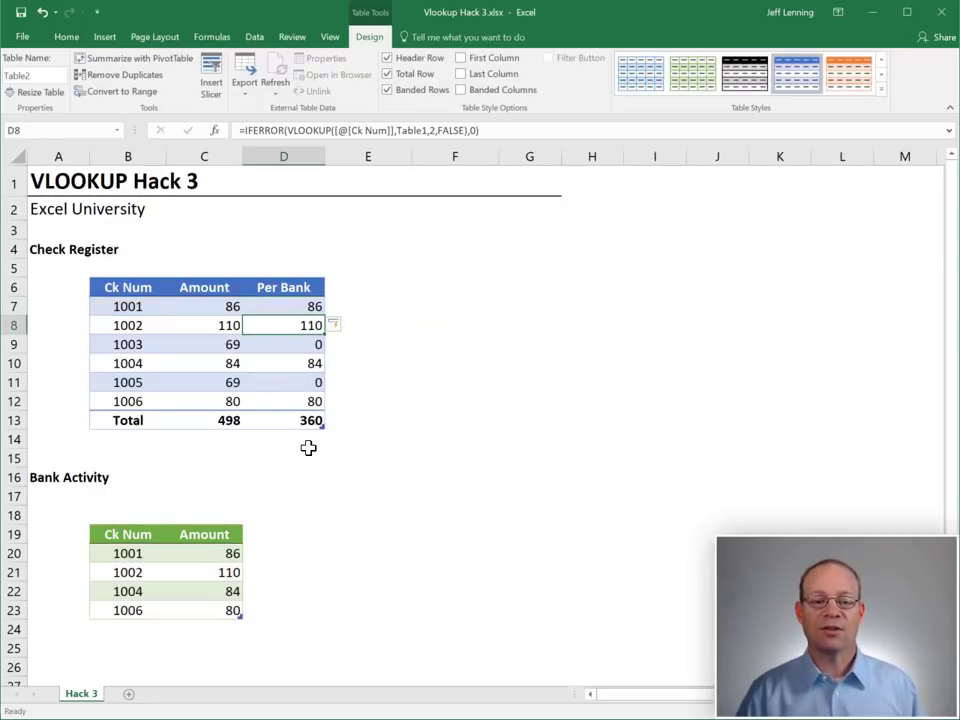
# Replace the IFERROR error value in the Per Bank formula in D7 with the text "Outstanding"
pyautogui.click(297, 308)
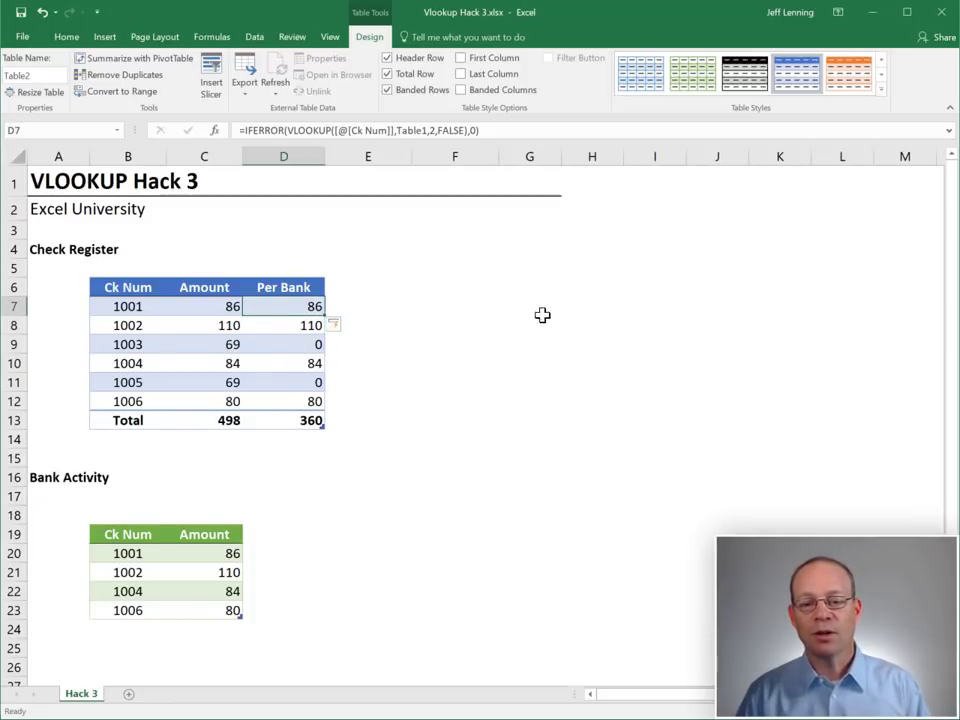
pyautogui.press('F2')
pyautogui.press('Left')
pyautogui.press('BackSpace')
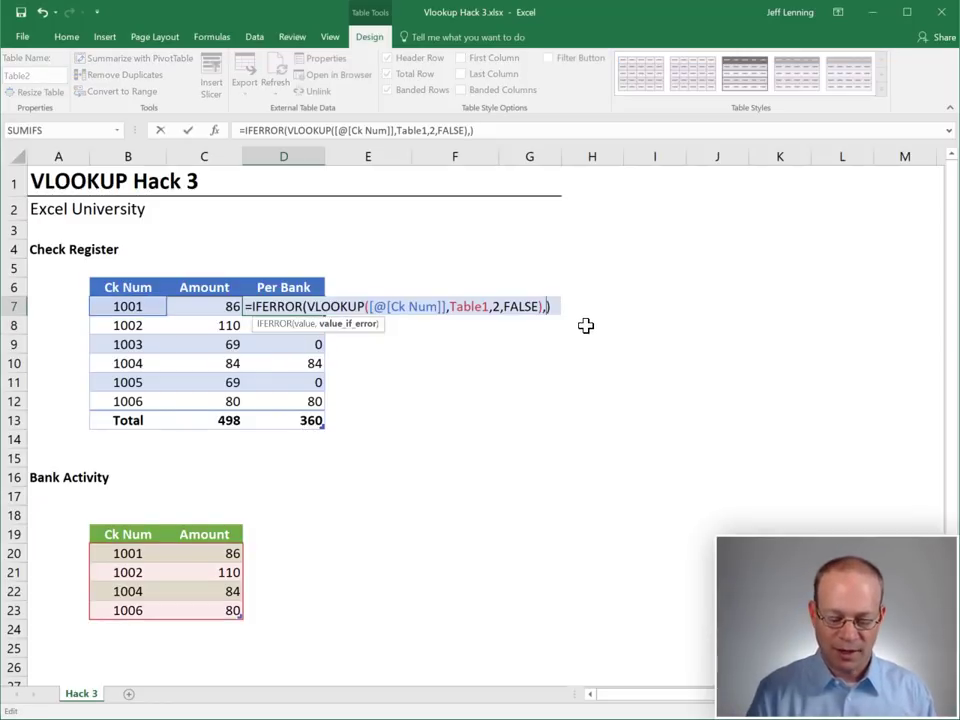
pyautogui.write('""')
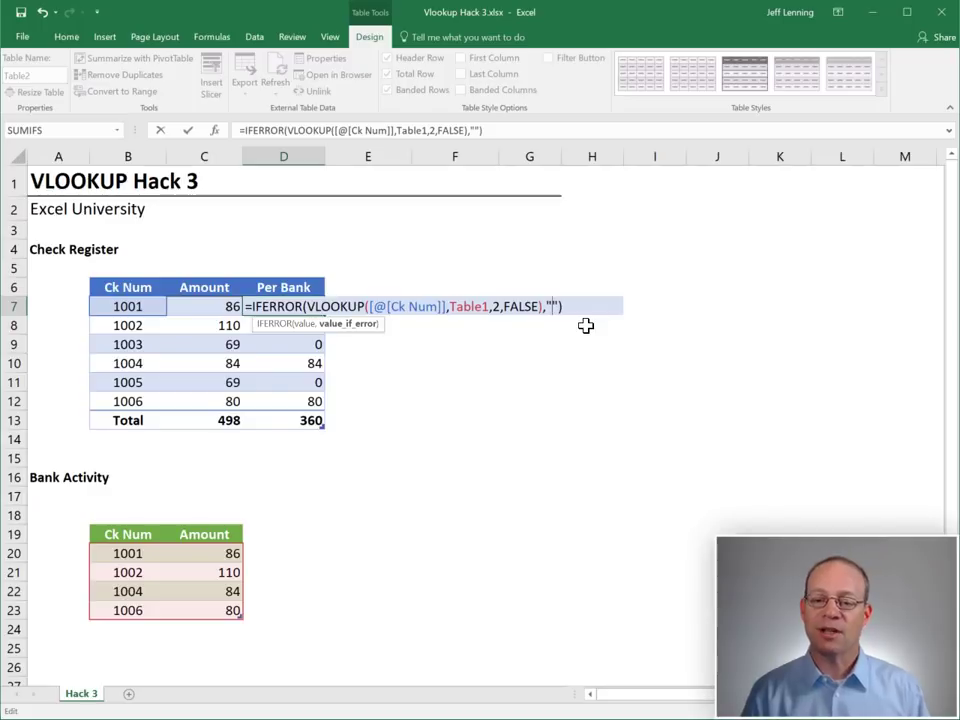
pyautogui.press('Left')
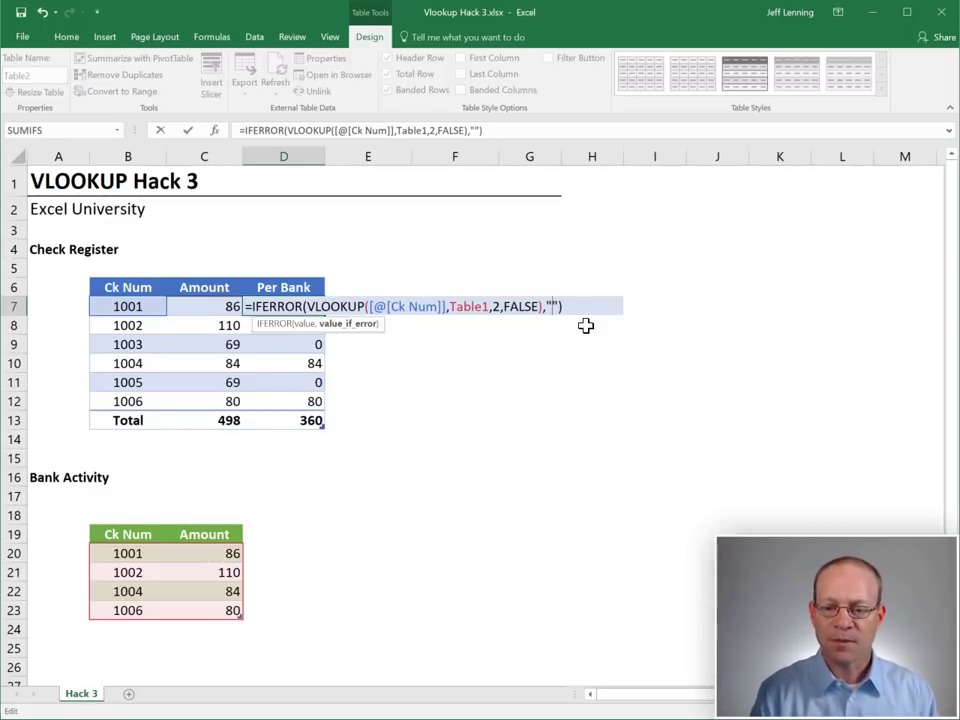
pyautogui.write('Outstand')
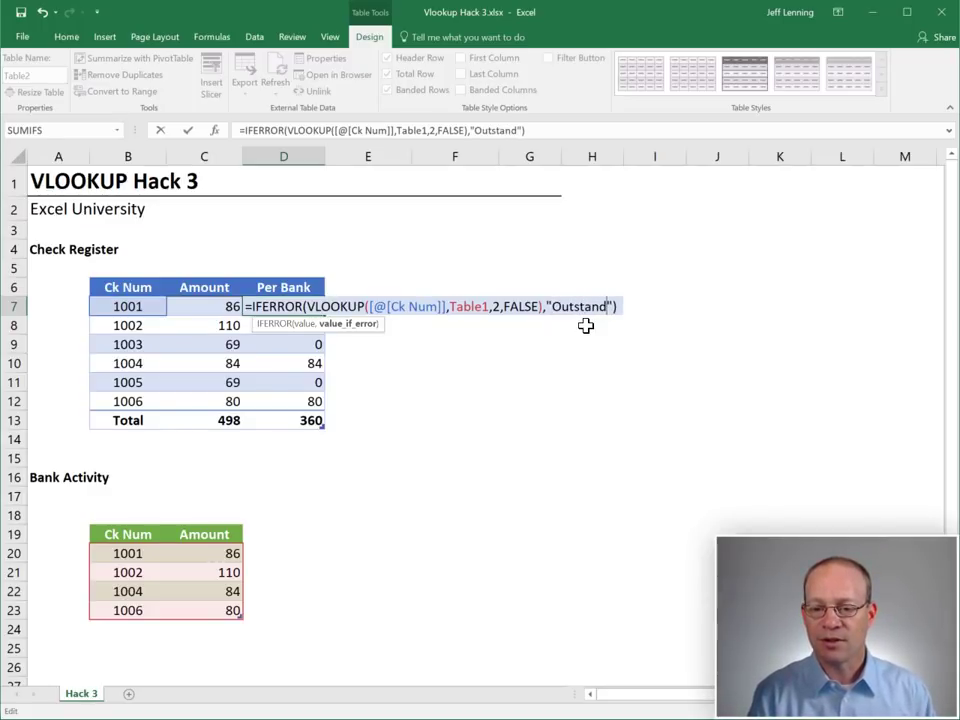
pyautogui.write('ing')
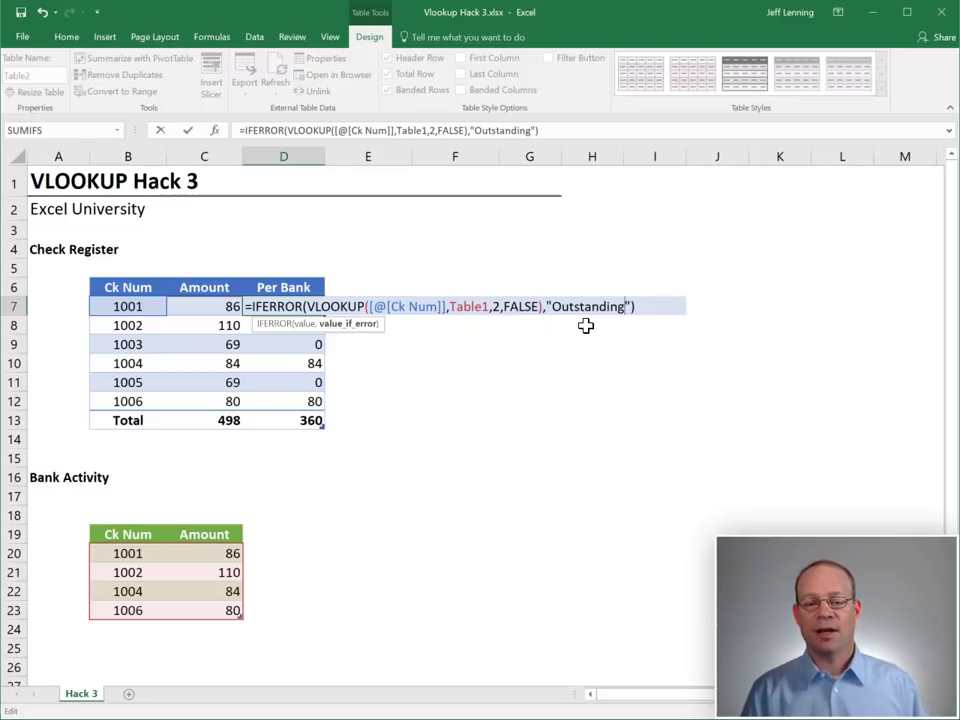
pyautogui.press('Return')
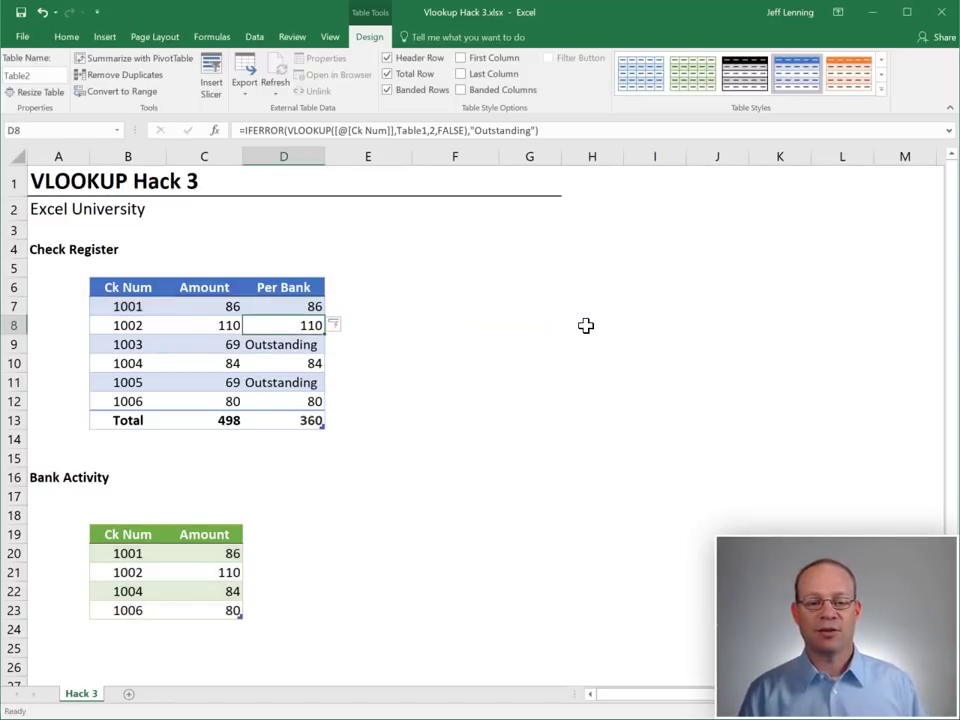
pyautogui.click(420, 436)
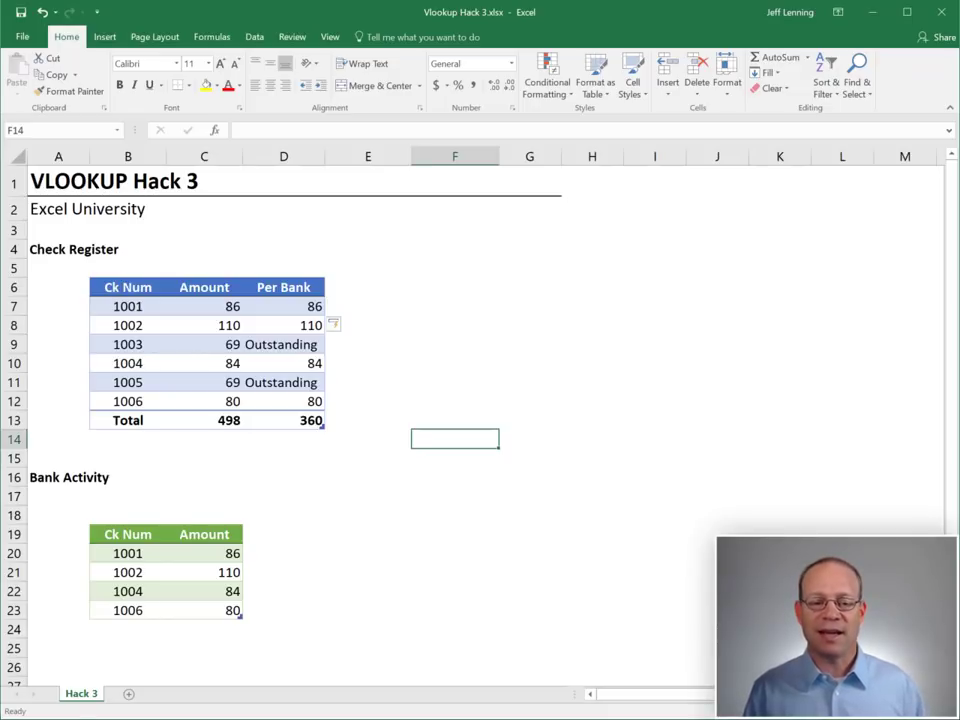
# Review the IFERROR function and its "Outstanding" error value in the Per Bank formula in D7
pyautogui.doubleClick(305, 306)
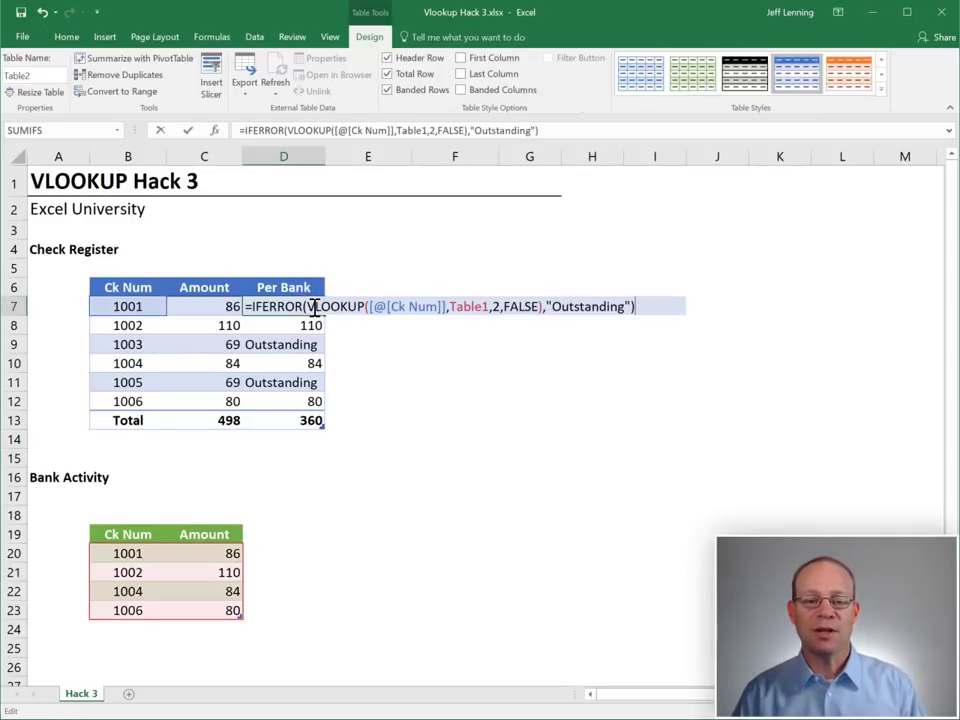
pyautogui.doubleClick(277, 306)
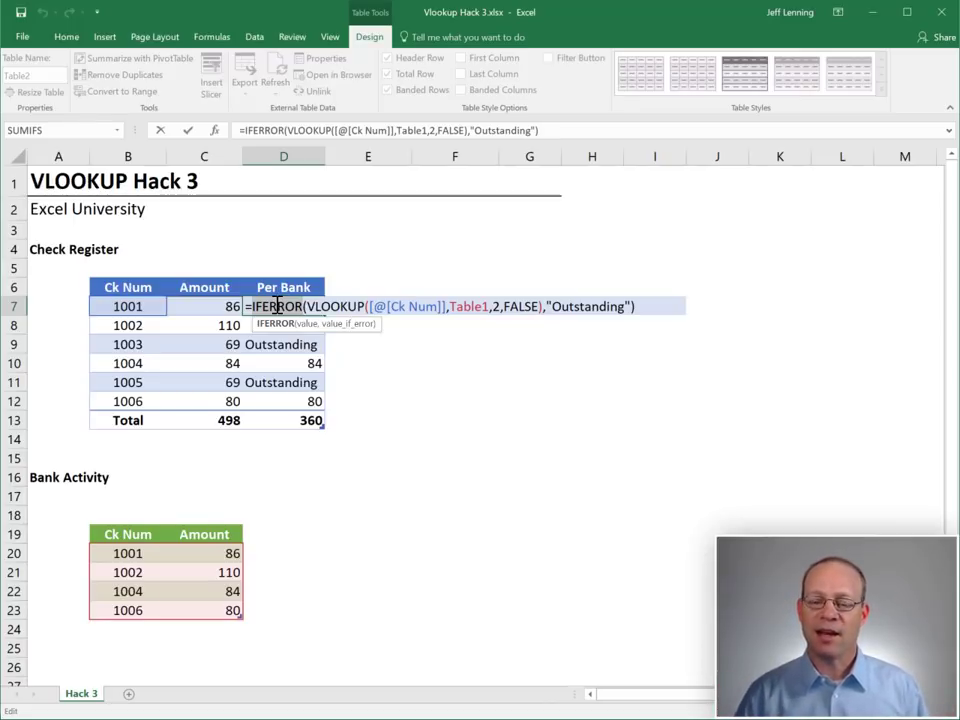
pyautogui.moveTo(630, 306); pyautogui.dragTo(551, 306)
pyautogui.click(671, 309)
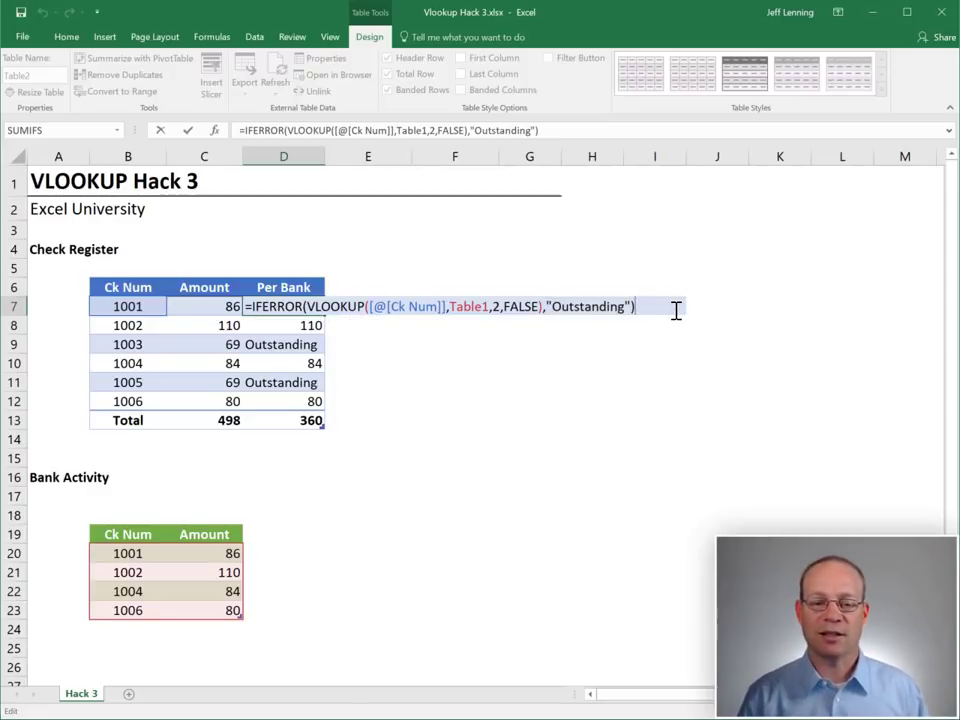
pyautogui.press('Return')
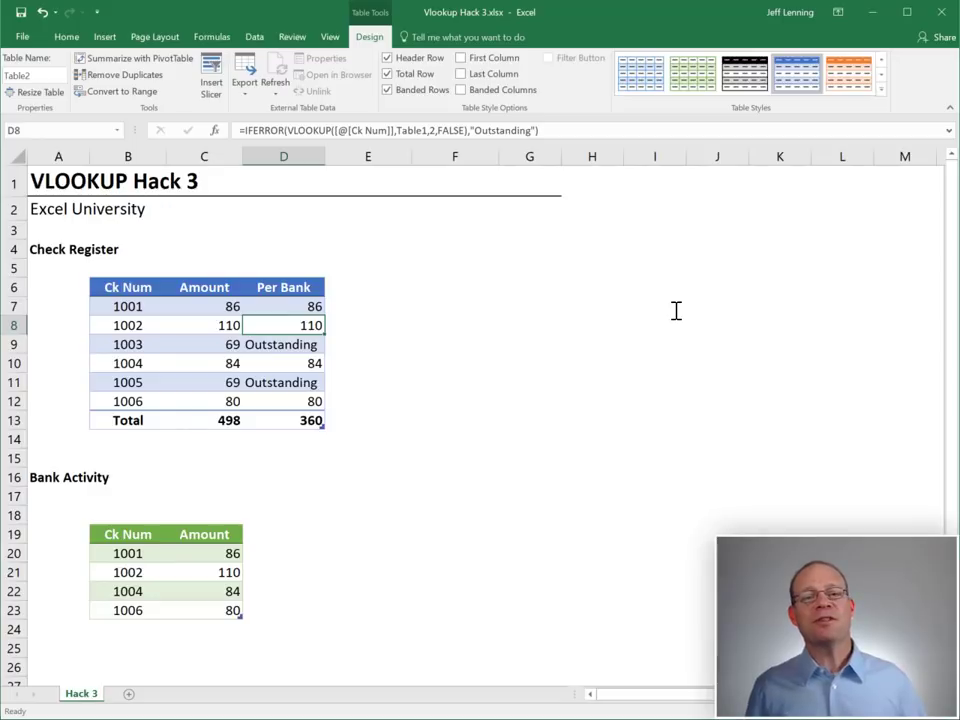